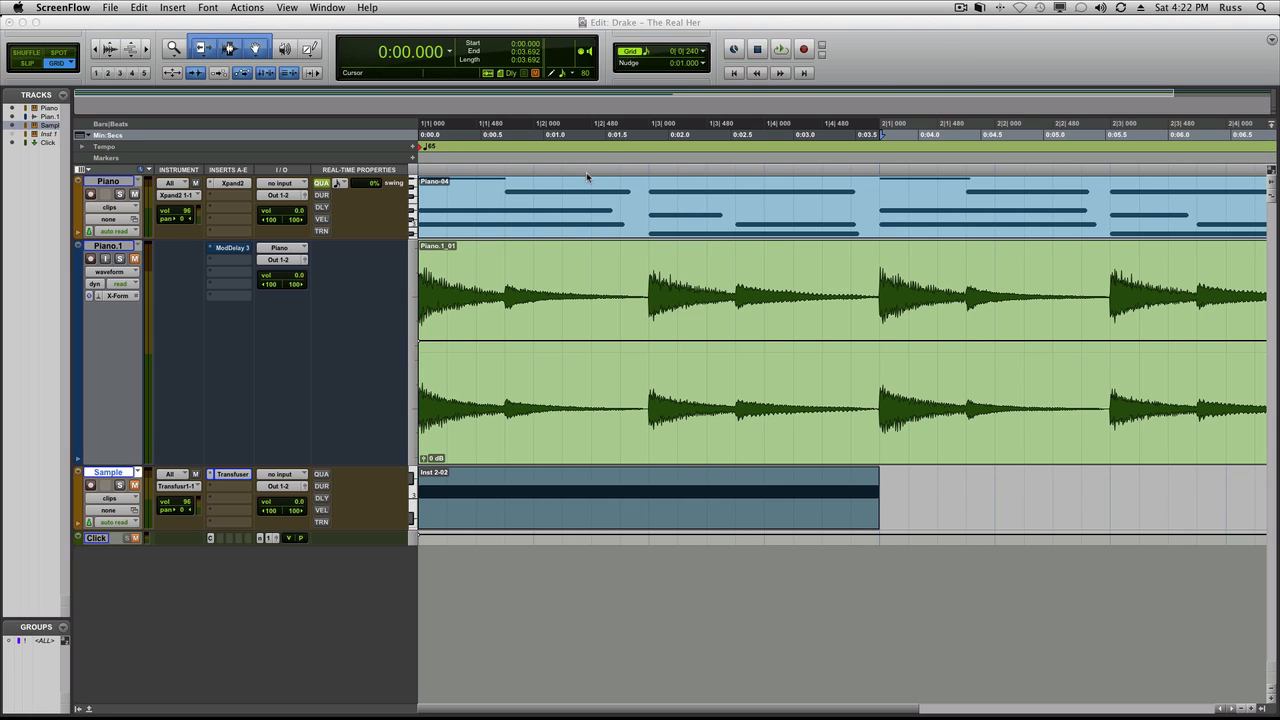
Play the session from the start to hear the piano and sample tracks together, and stop playback.
left_click(815, 51)
key("space")
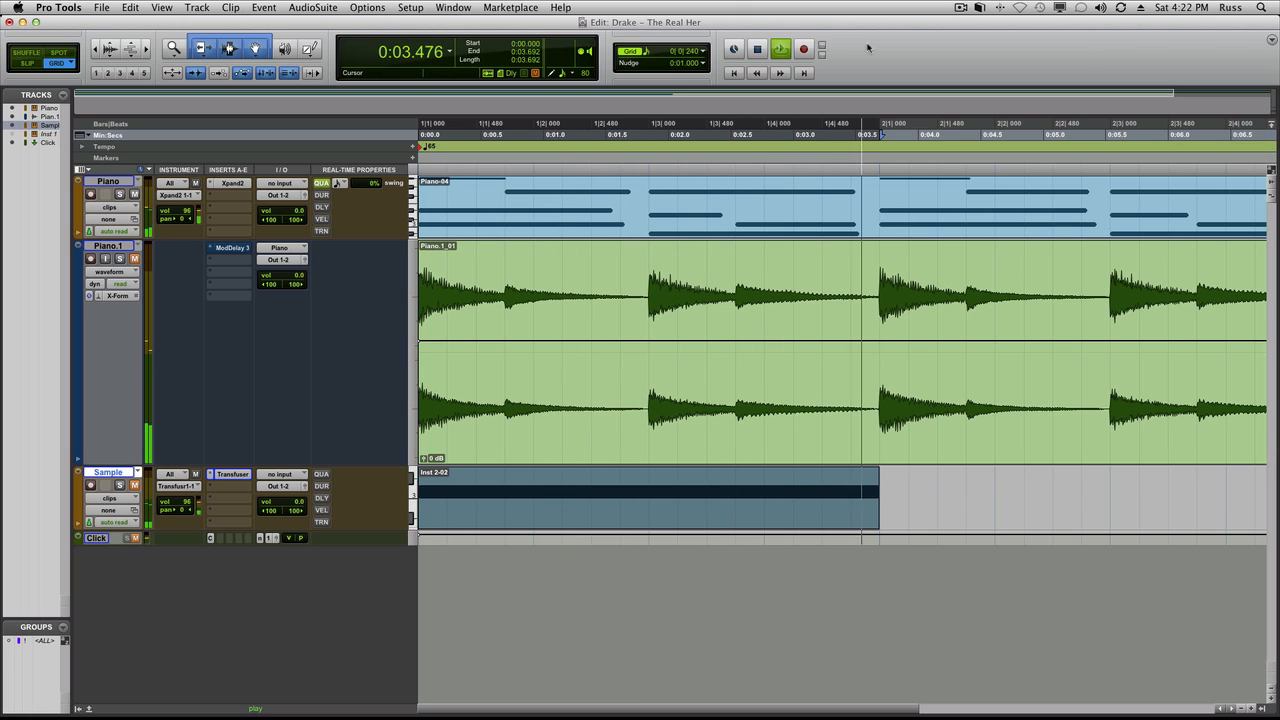
key("space")
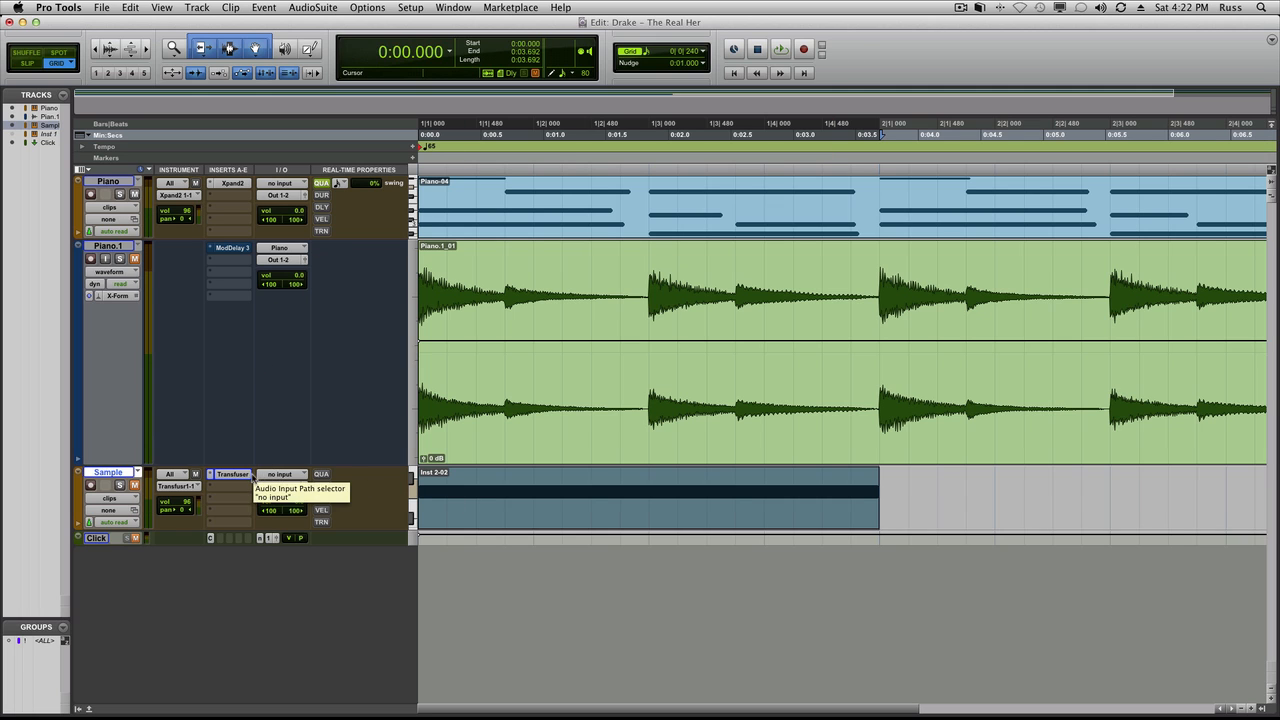
Examine the Transfuser instrument and its Beatcutter settings on the Sample track, and close its window.
left_click(249, 475)
left_click_drag(566, 27, 860, 37)
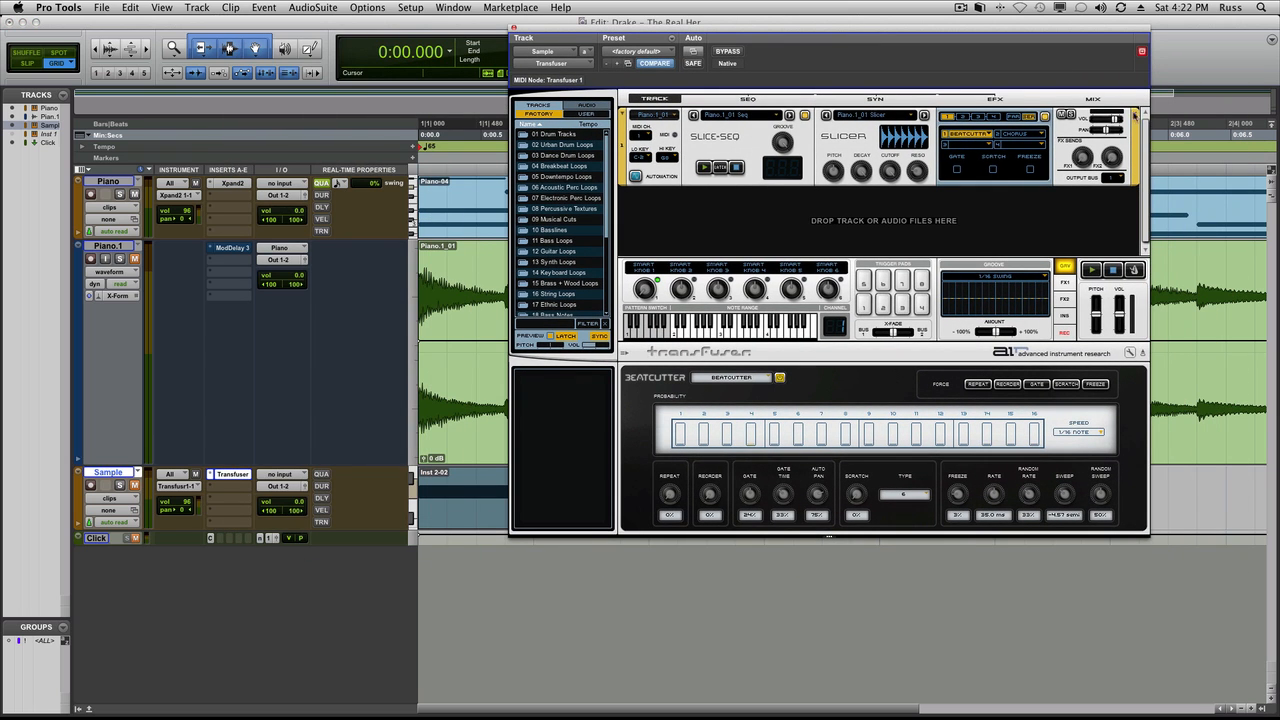
left_click_drag(573, 28, 569, 57)
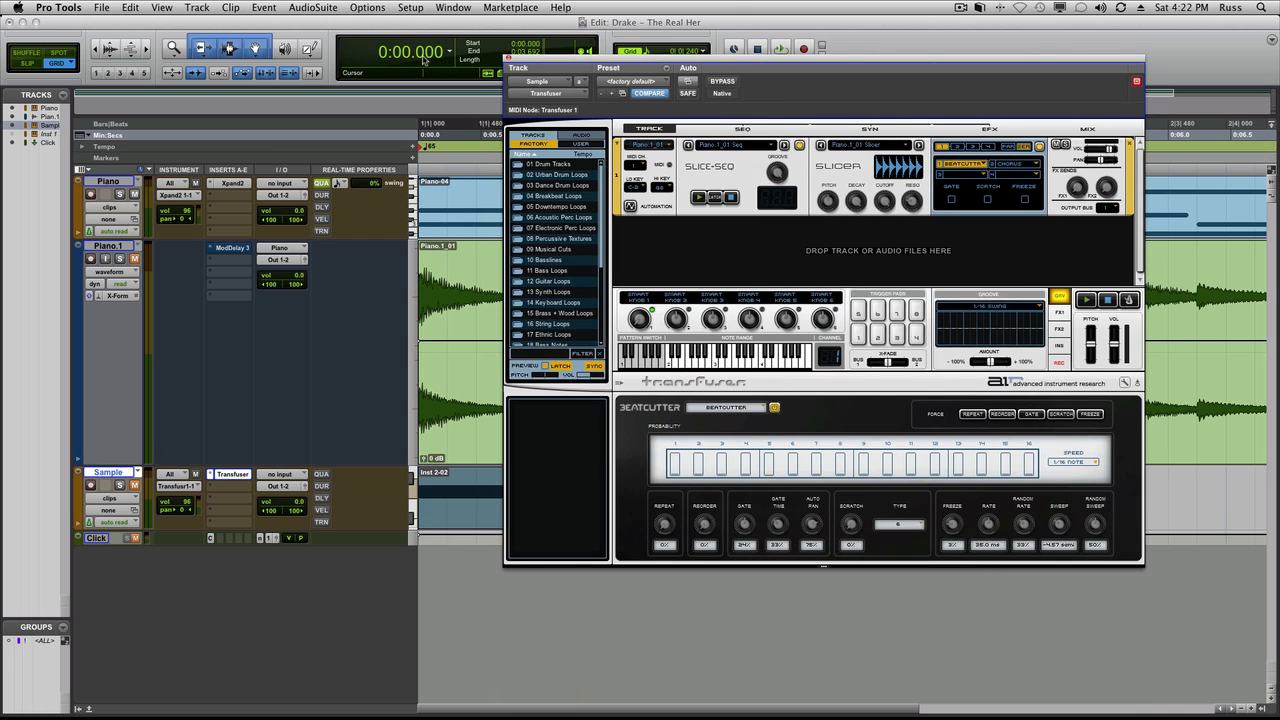
left_click(508, 57)
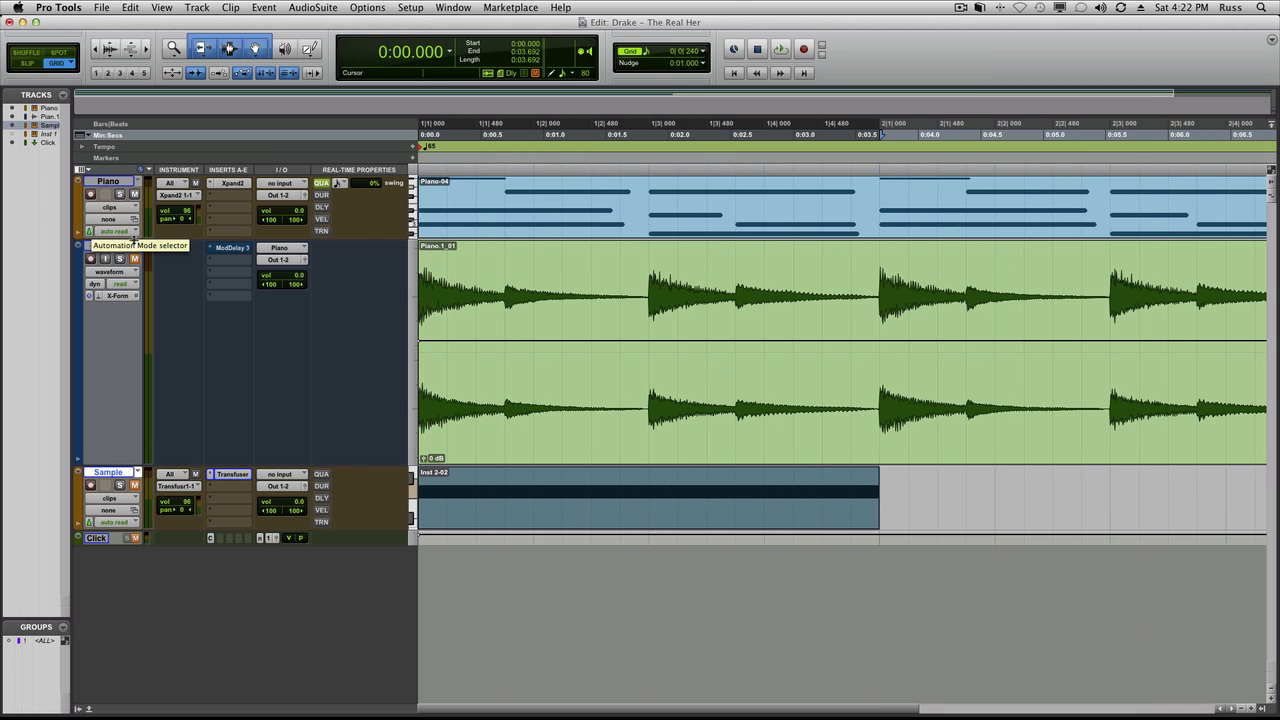
Select the Piano track and check which patch its Xpand2 instrument uses, closing the plug-in window again.
left_click(118, 182)
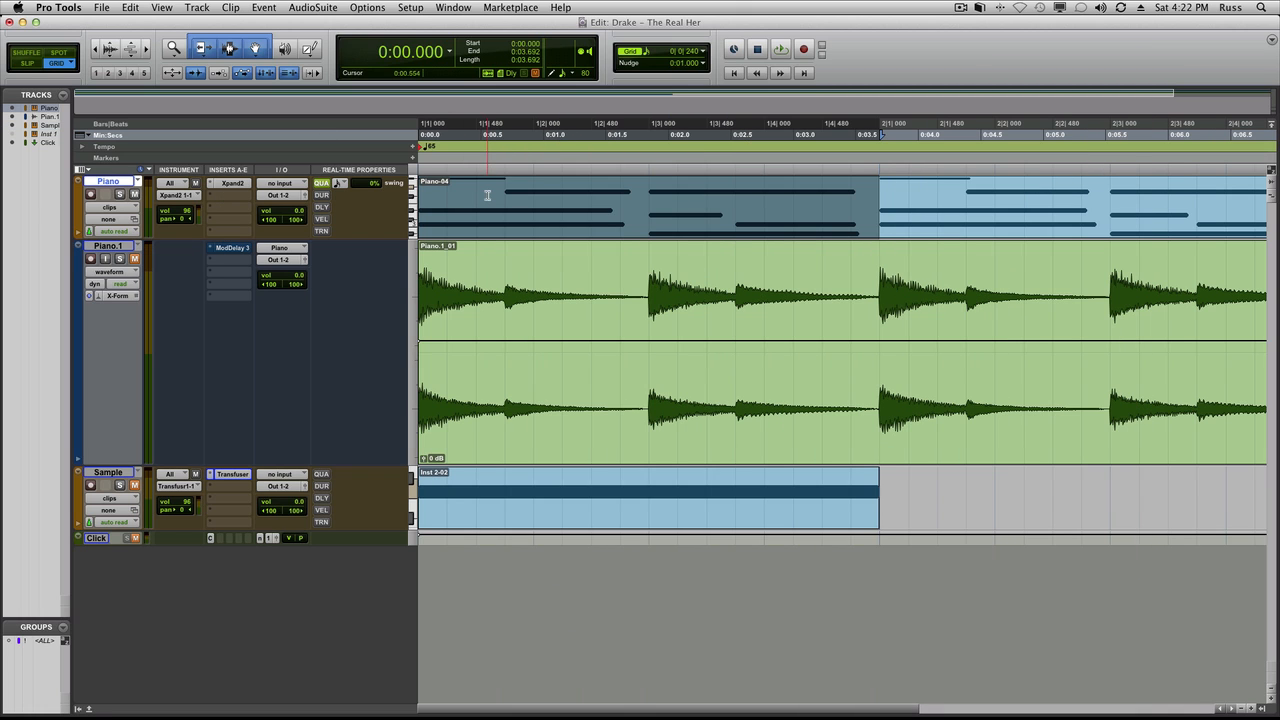
left_click(245, 184)
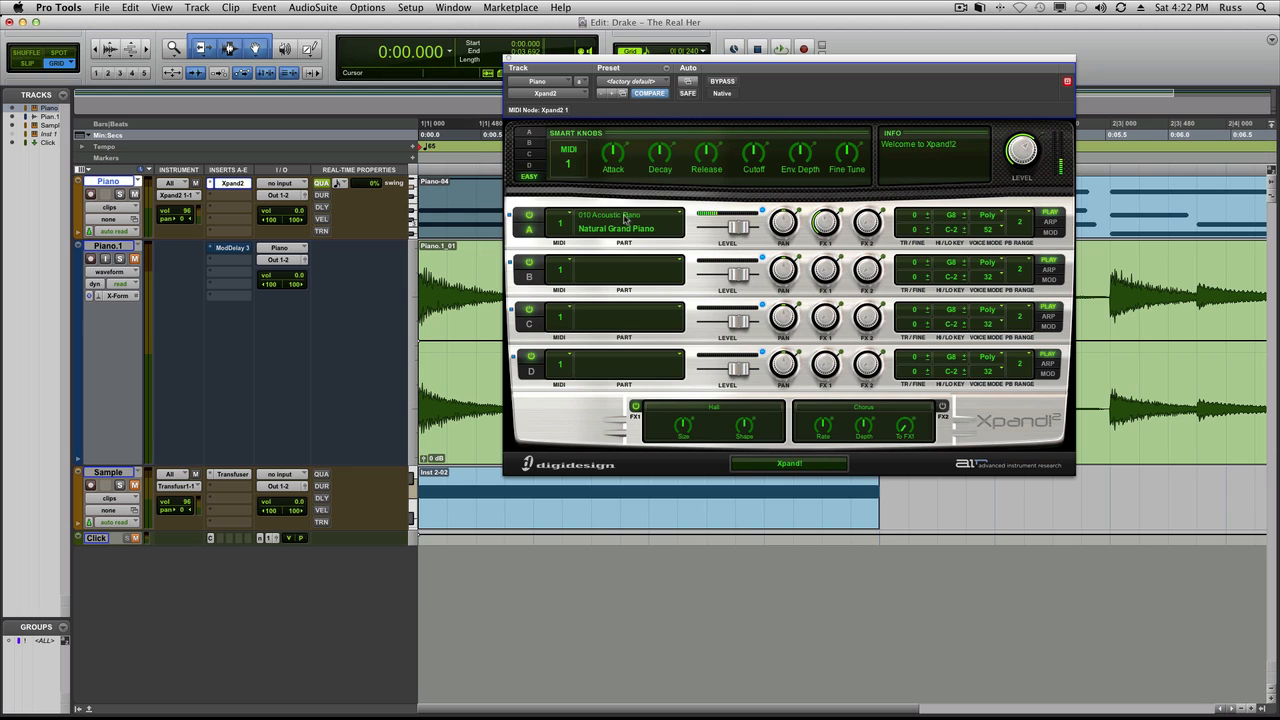
left_click(508, 60)
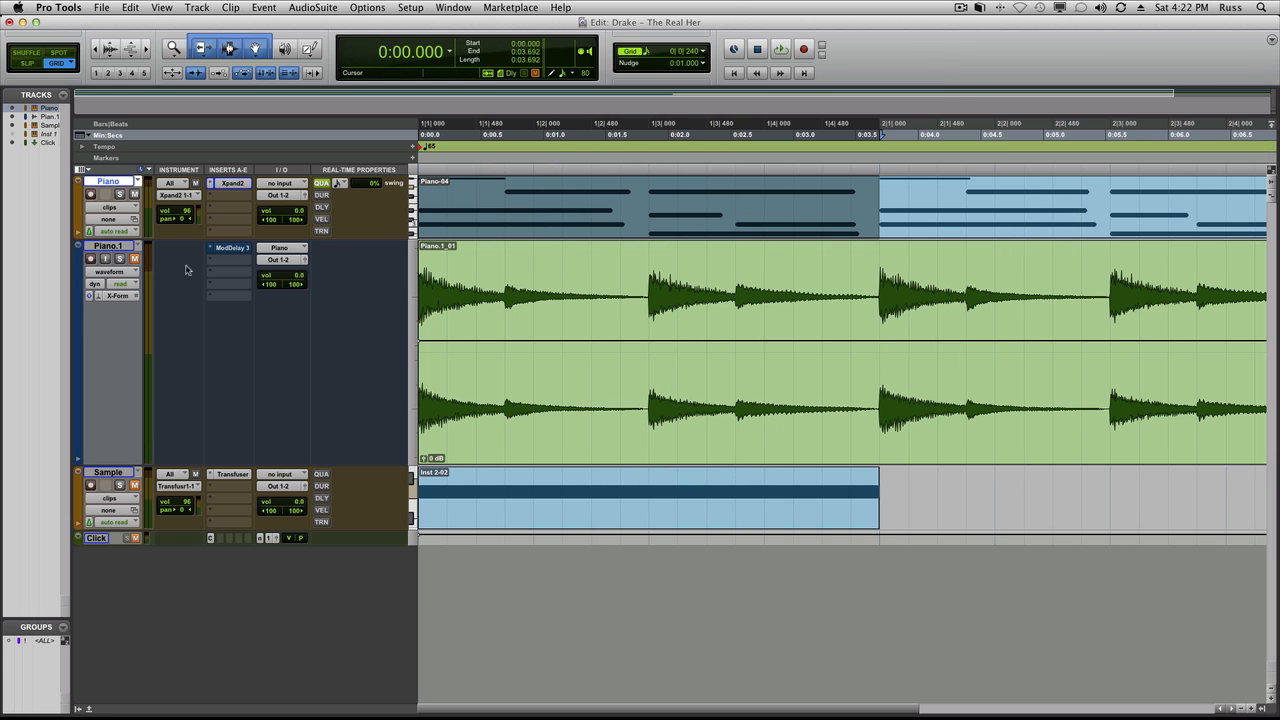
Lower the Piano.1 audio track's volume to -3.2 dB while listening to playback.
left_click(135, 259)
left_click_drag(296, 276, 296, 286)
key("space")
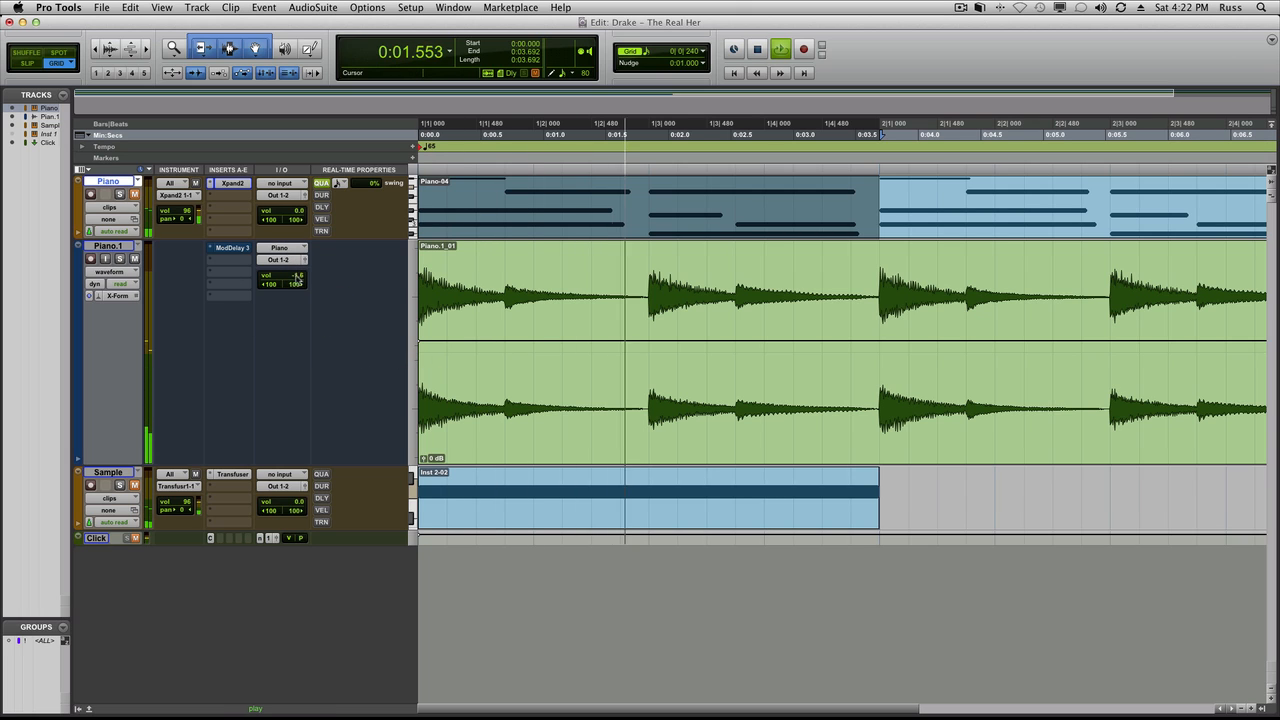
left_click_drag(296, 276, 297, 279)
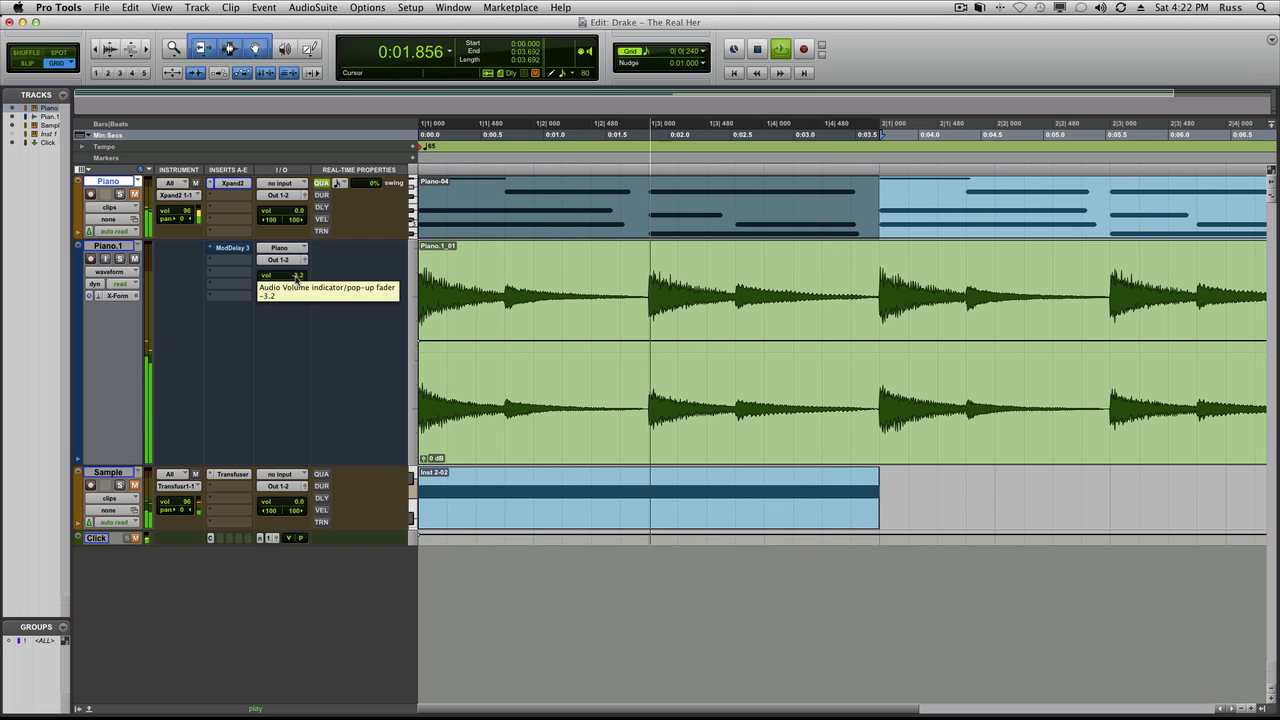
key("space")
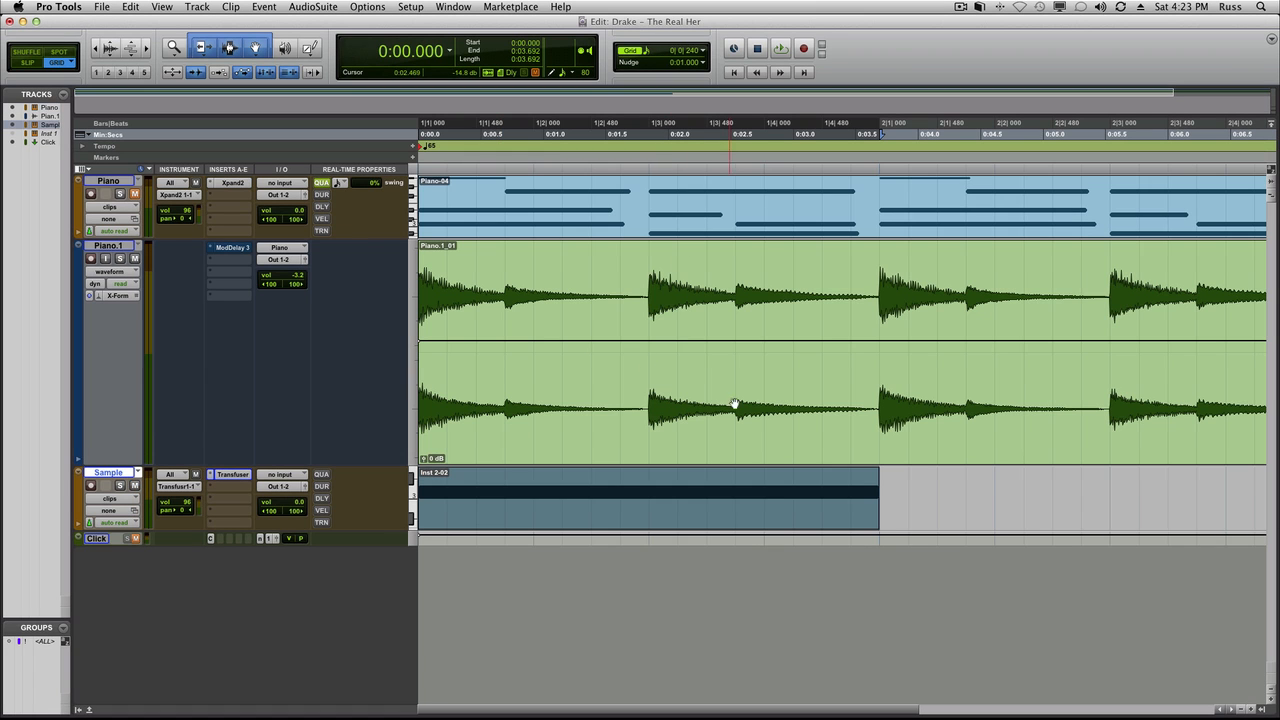
Remove the existing Piano.1_01-04 loop from Transfuser on the Sample track and accept the warning.
left_click(231, 475)
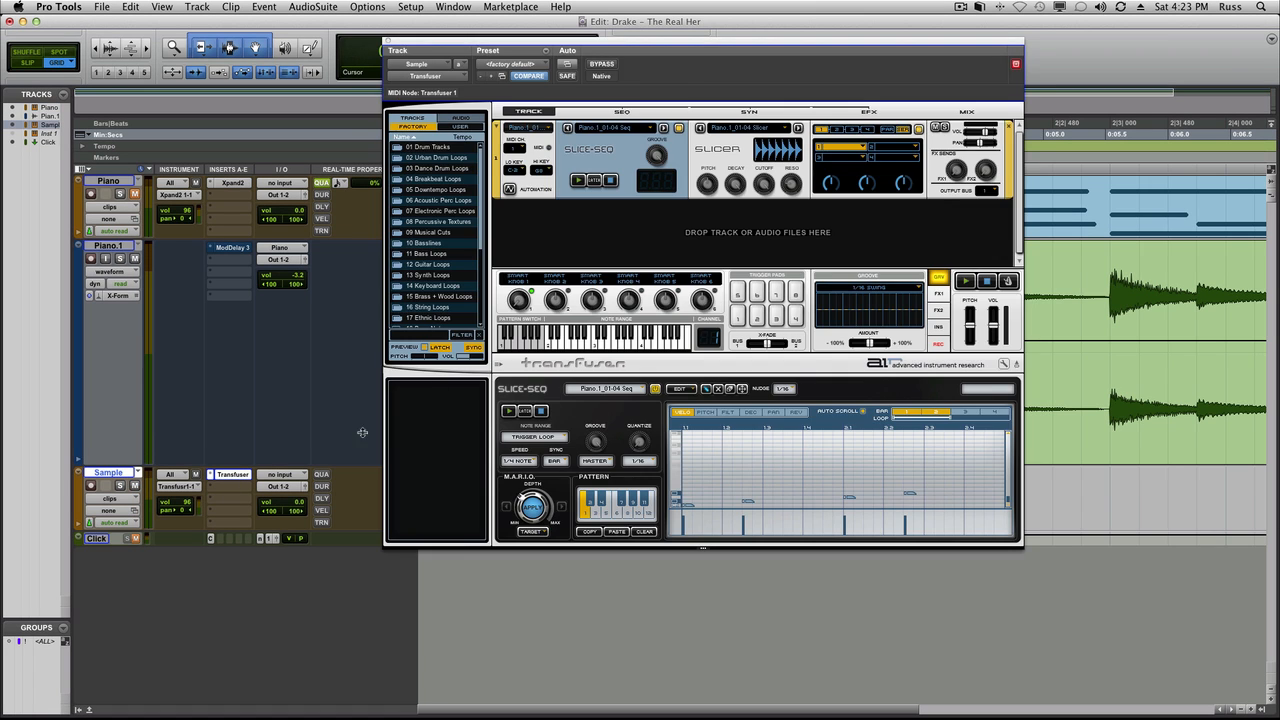
left_click(1008, 127)
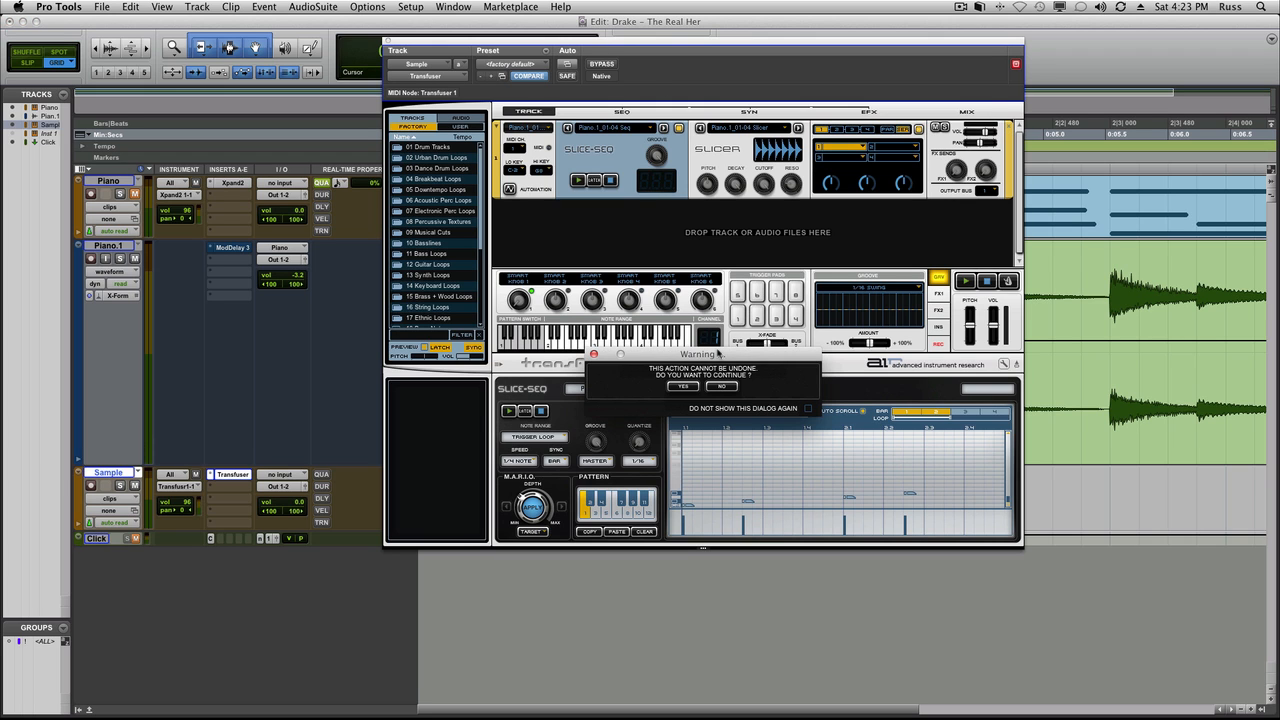
left_click(681, 386)
Import the Piano.1_01 audio clip into Transfuser as sliced audio with a slice sequence.
left_click_drag(648, 42, 924, 84)
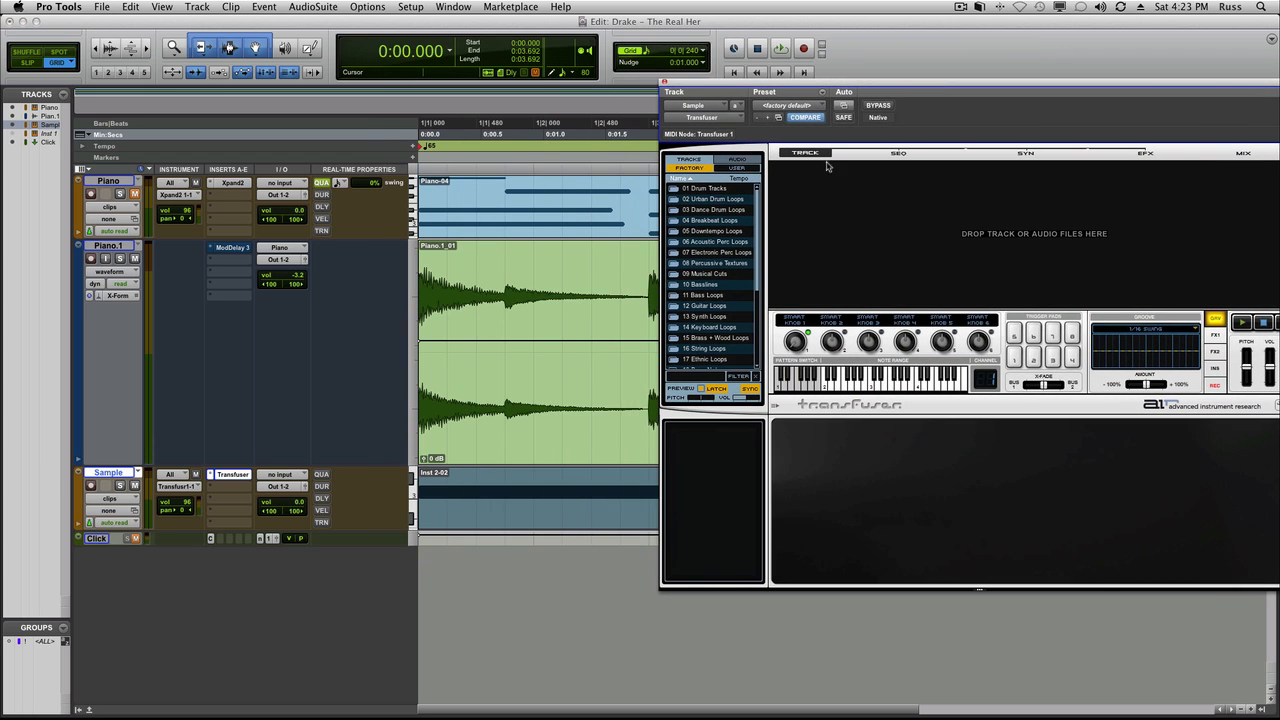
left_click(579, 431)
left_click_drag(872, 307, 899, 266)
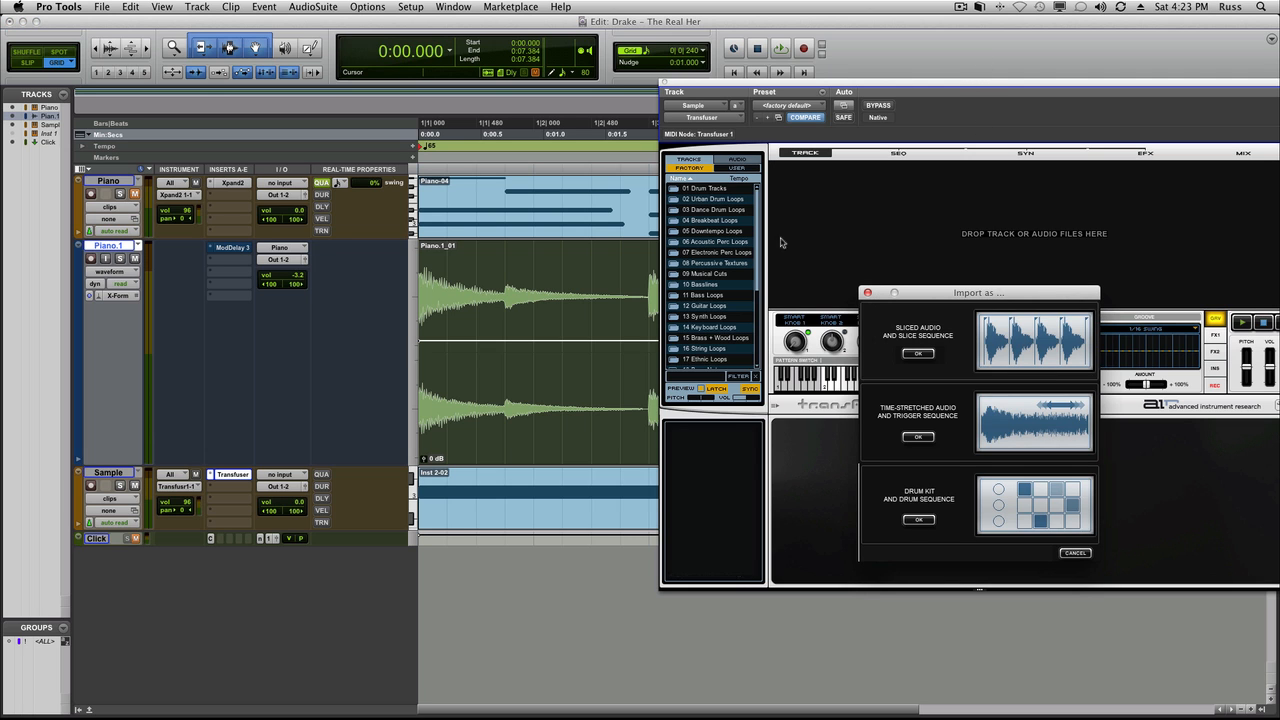
left_click(918, 353)
left_click_drag(950, 85, 590, 52)
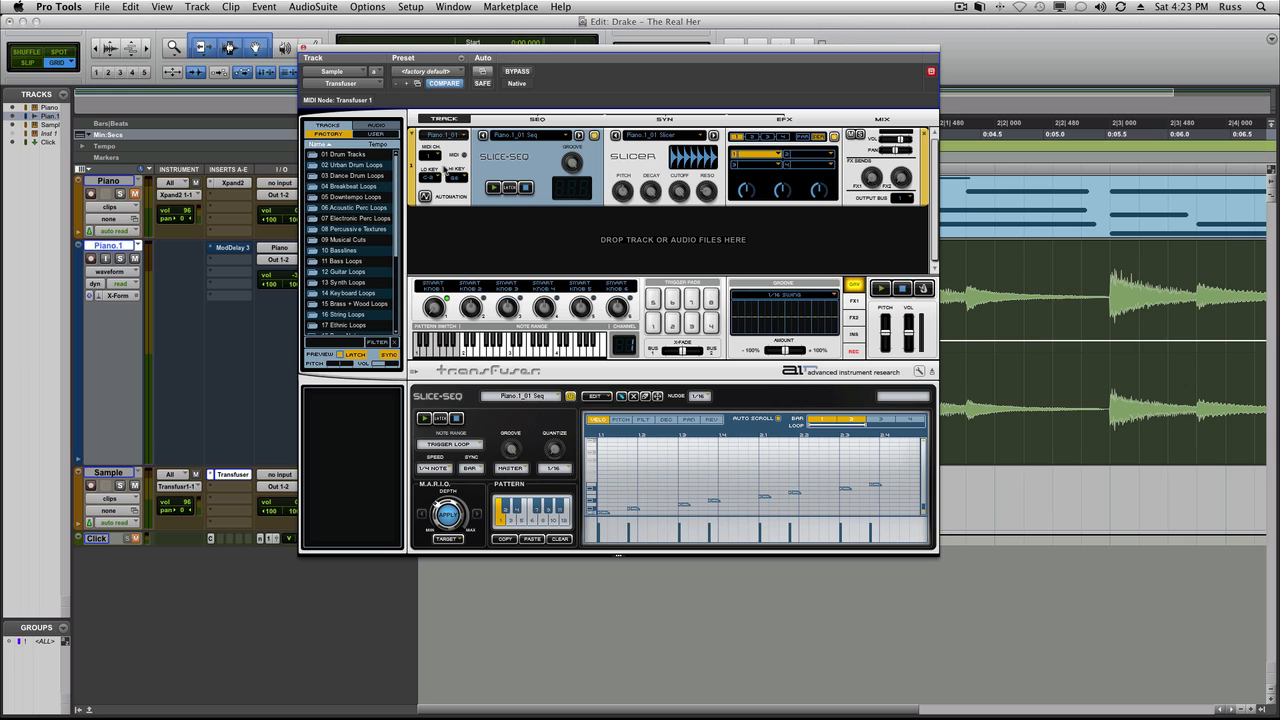
Audition the sliced piano on the selected Sample track and raise Transfuser's master volume slightly.
left_click(112, 472)
key("space")
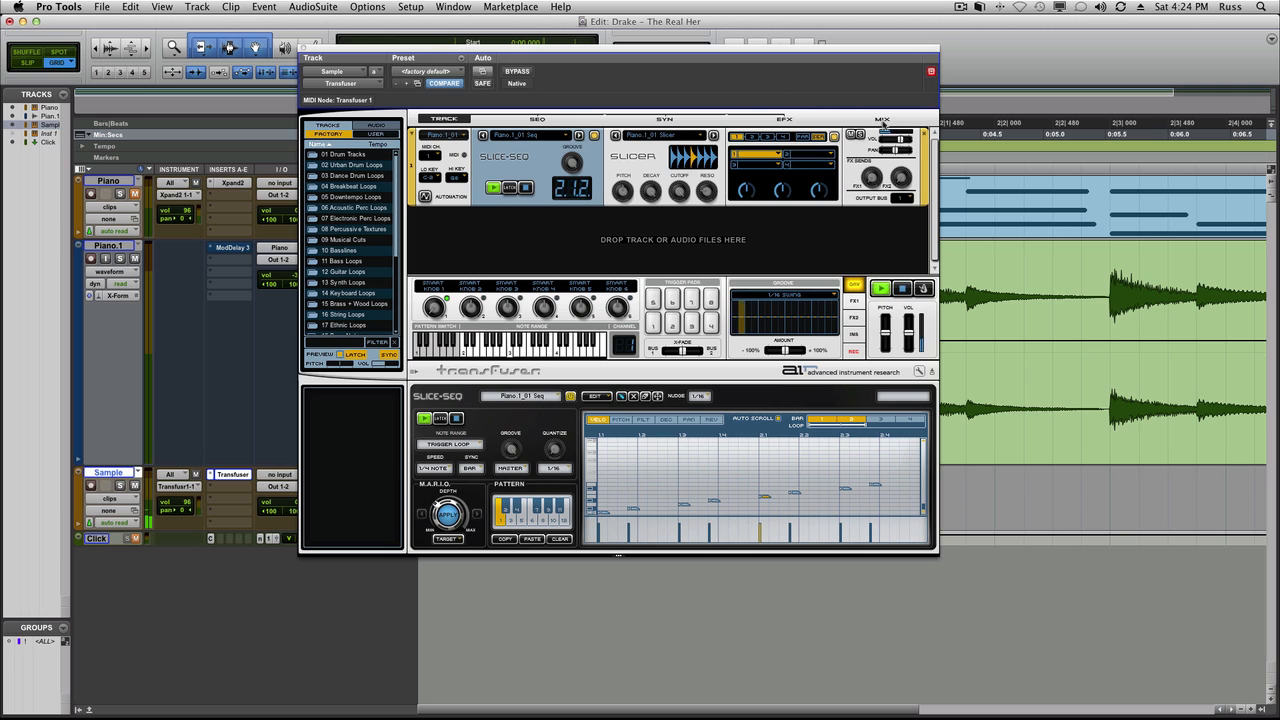
left_click_drag(908, 336, 910, 322)
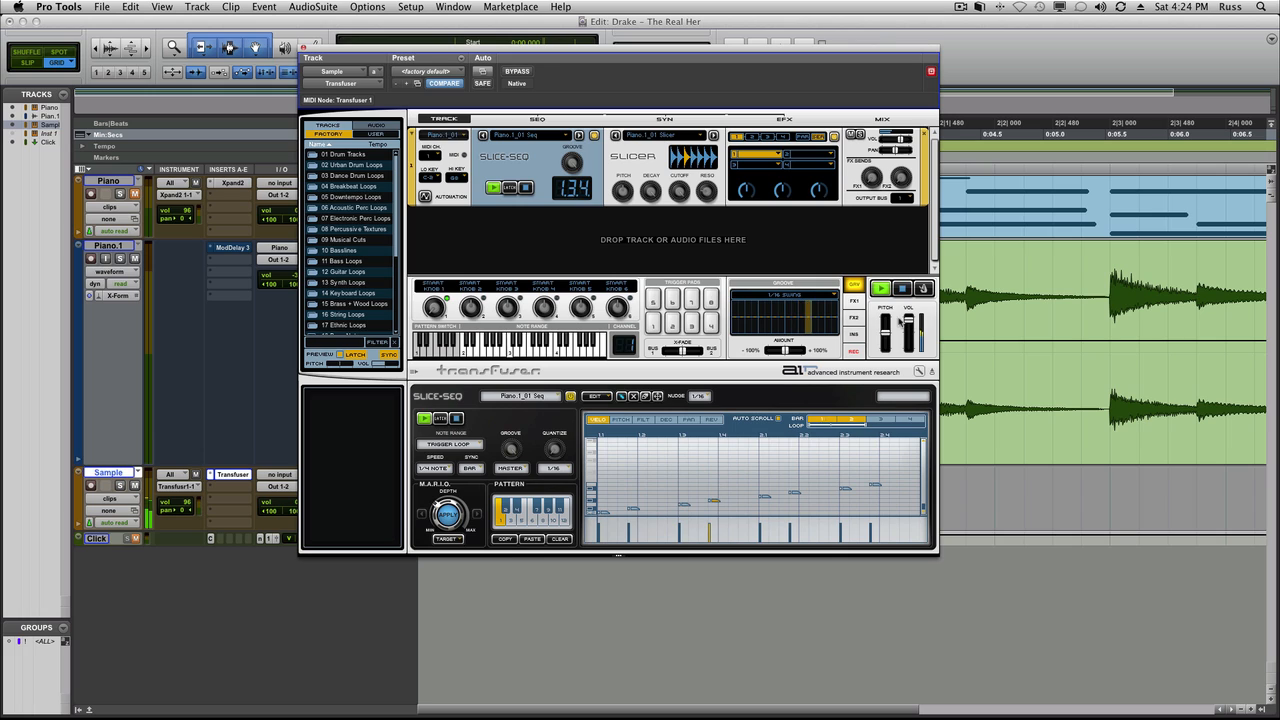
key("space")
key("space")
key("space")
Insert the Beatcutter effect in the first effect slot of the sliced piano and look through its preset list.
left_click(738, 137)
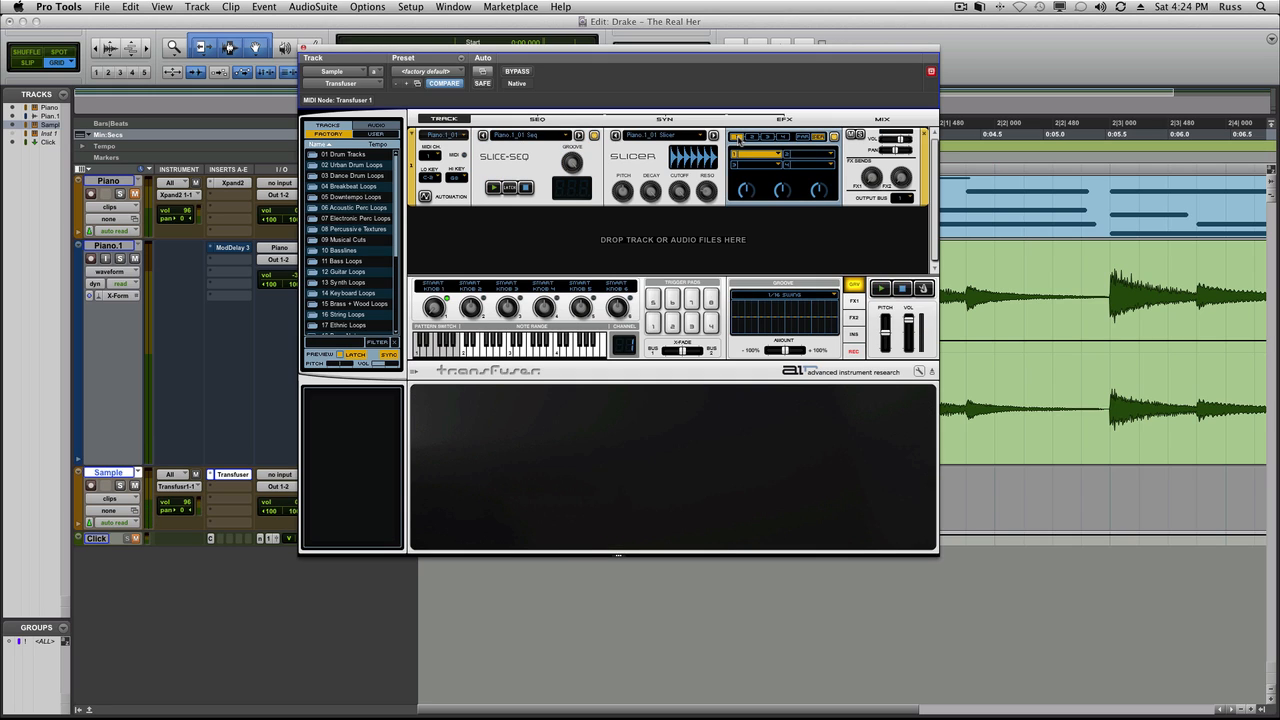
left_click(519, 162)
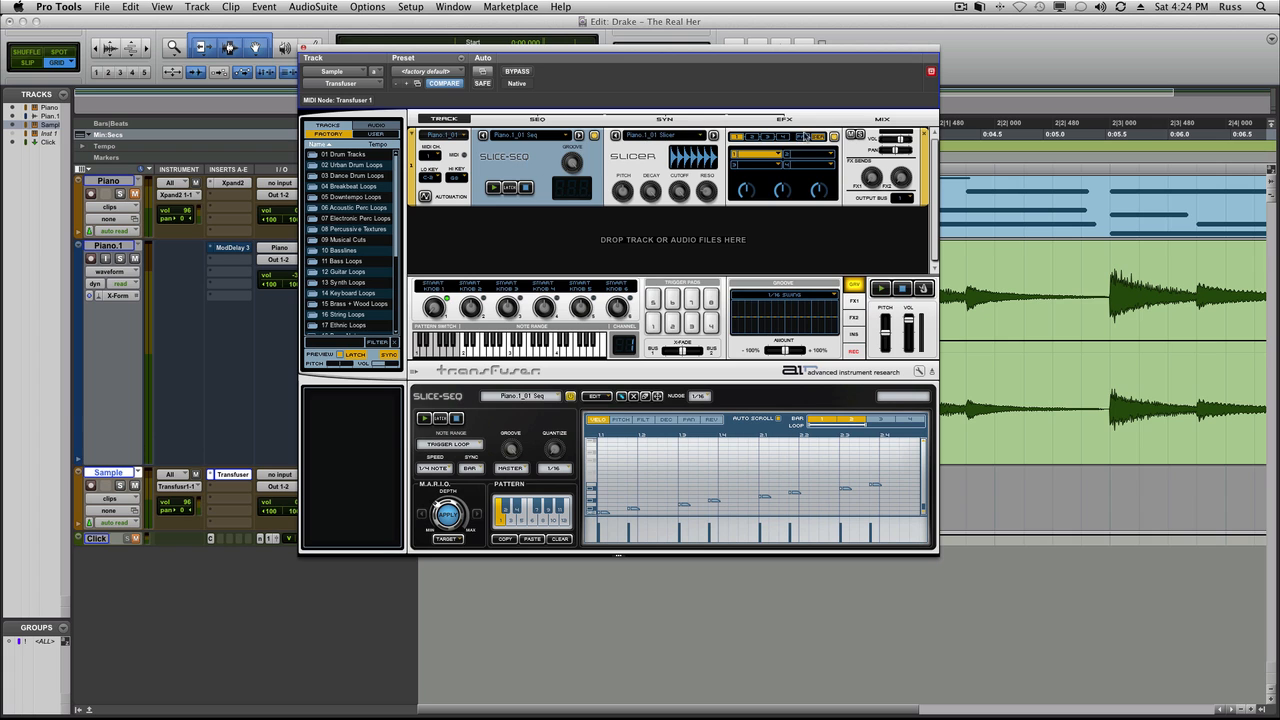
left_click(774, 157)
mouse_move(787, 158)
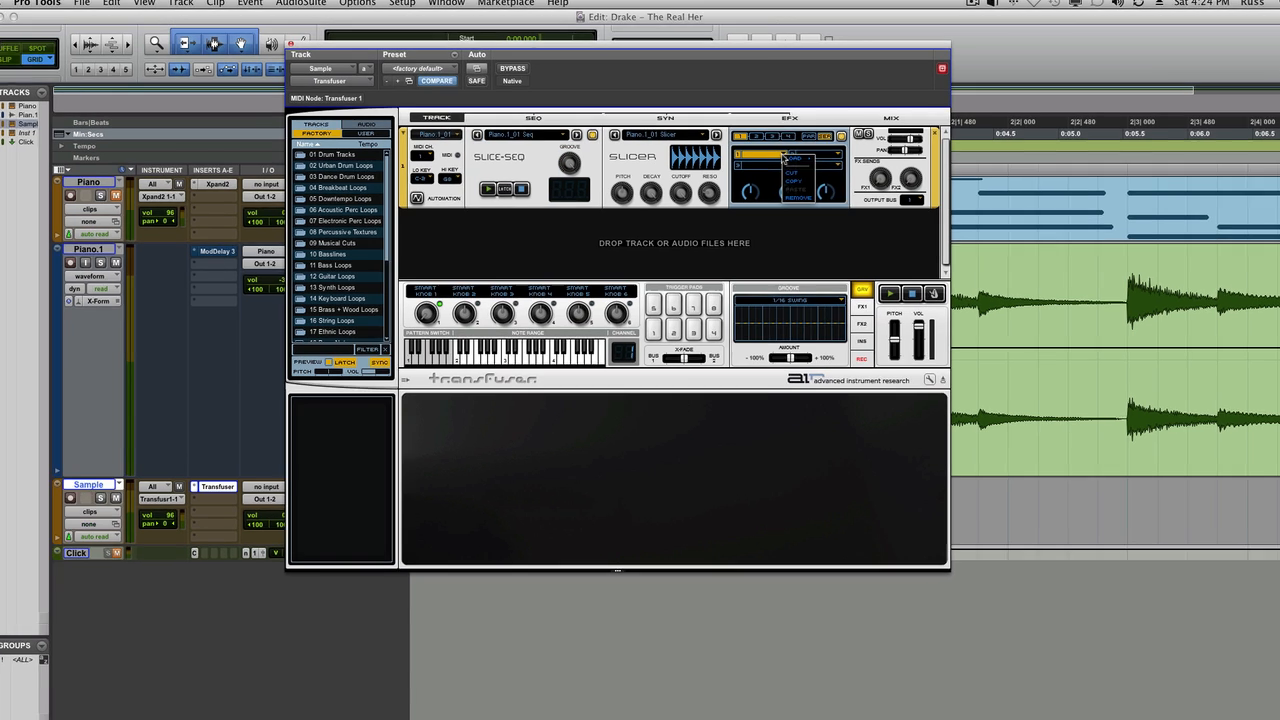
left_click(912, 163)
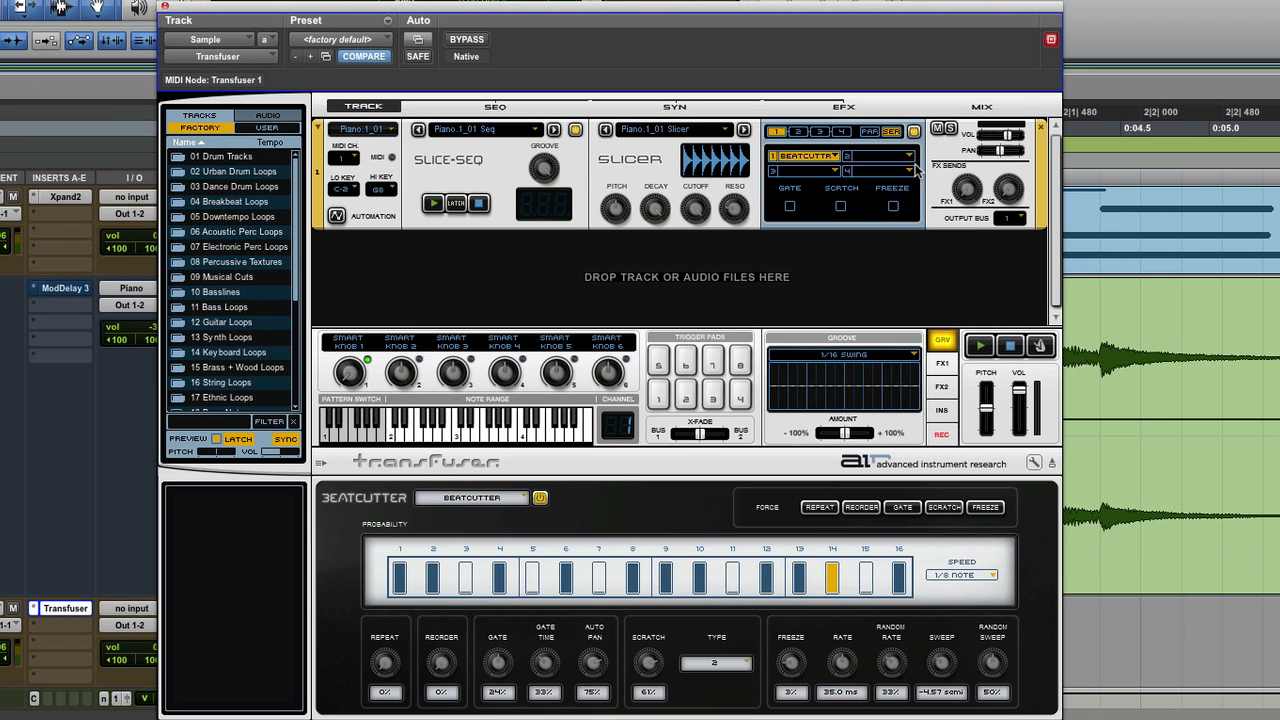
left_click(520, 497)
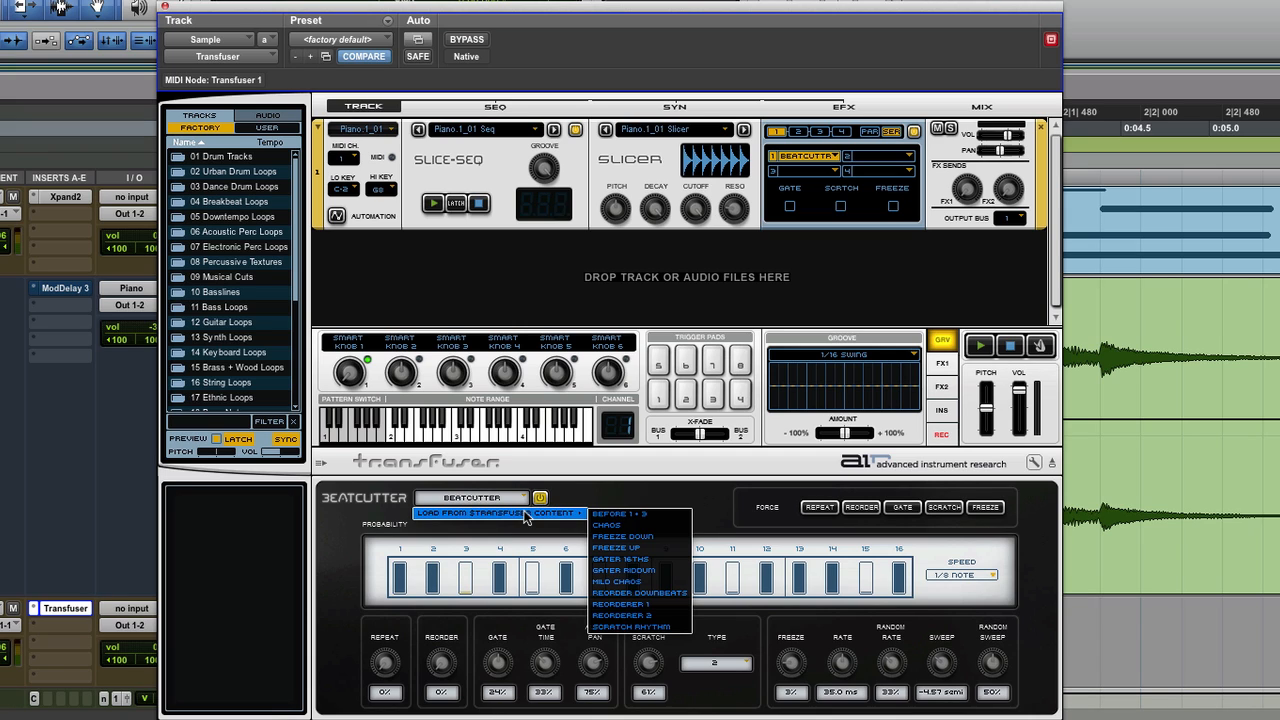
left_click(510, 507)
Clear every active probability step in Beatcutter and set its speed to 1/16 note.
left_click(399, 577)
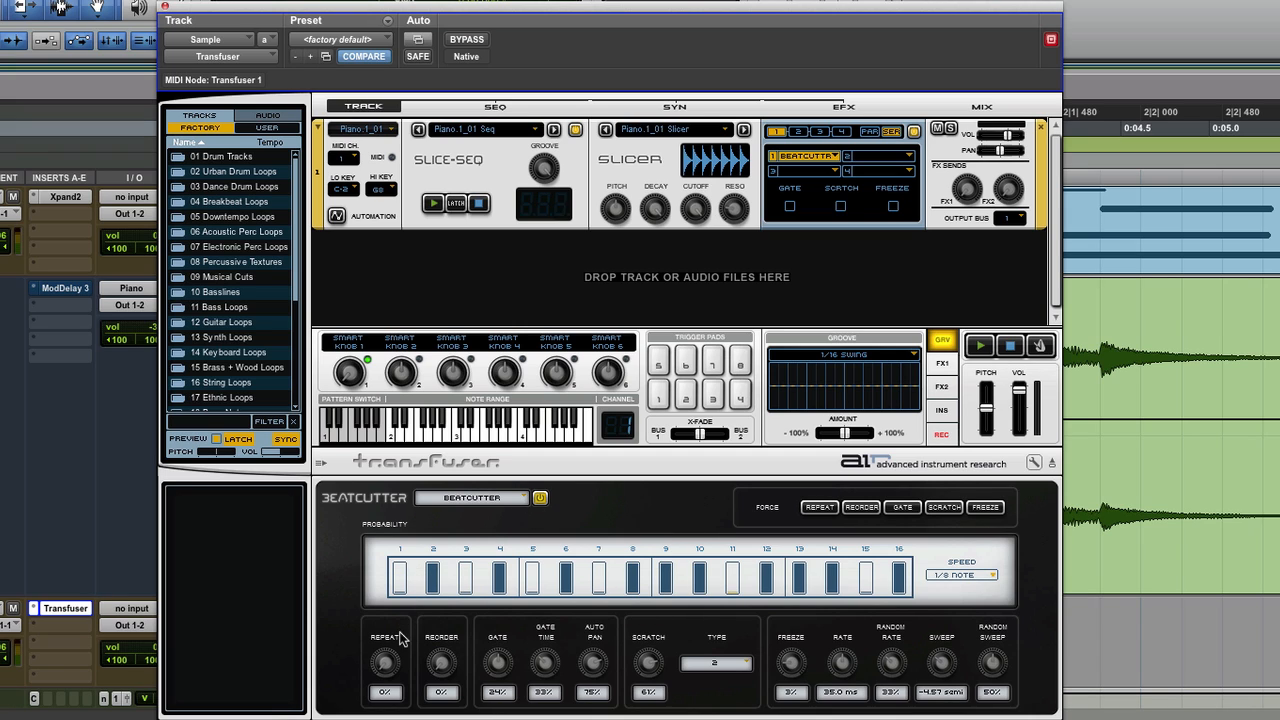
left_click(432, 577)
left_click(499, 580)
left_click(565, 580)
left_click(632, 580)
left_click(666, 577)
left_click(699, 577)
left_click(799, 582)
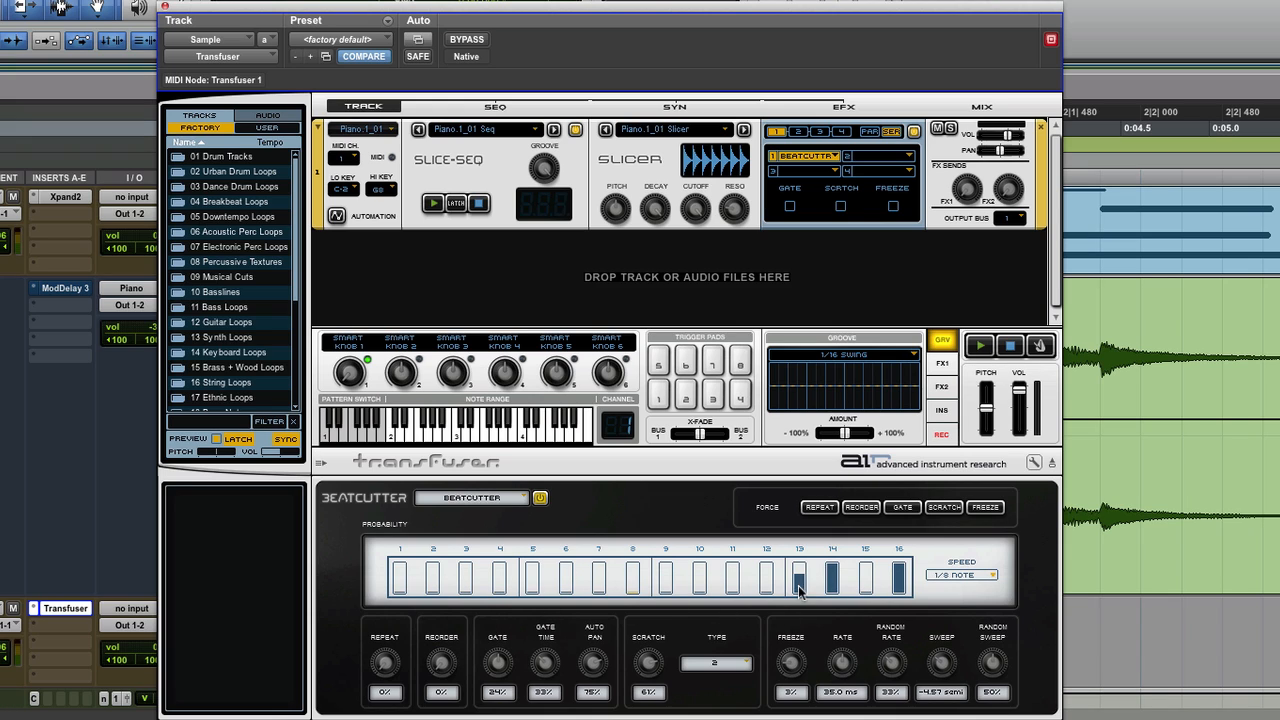
left_click(831, 578)
left_click(901, 584)
left_click(987, 576)
left_click(968, 597)
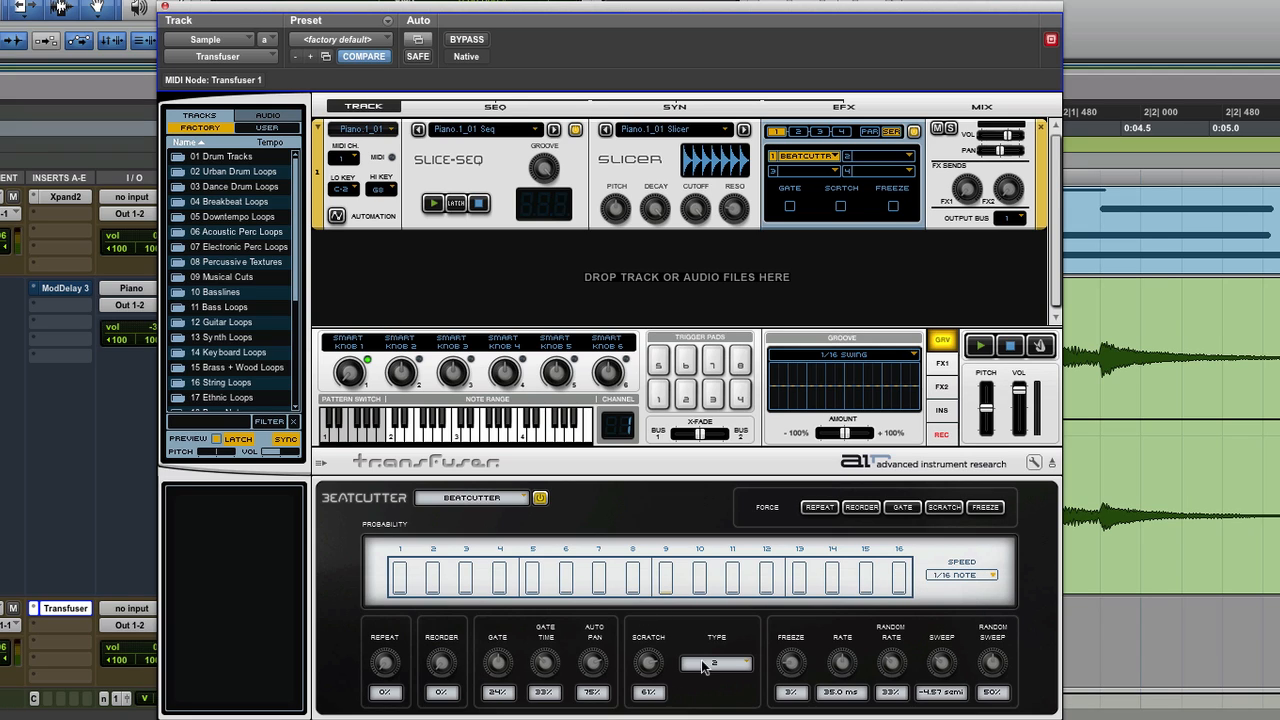
Start the Slice-Seq loop and set Beatcutter's scratch type to 6.
left_click(434, 204)
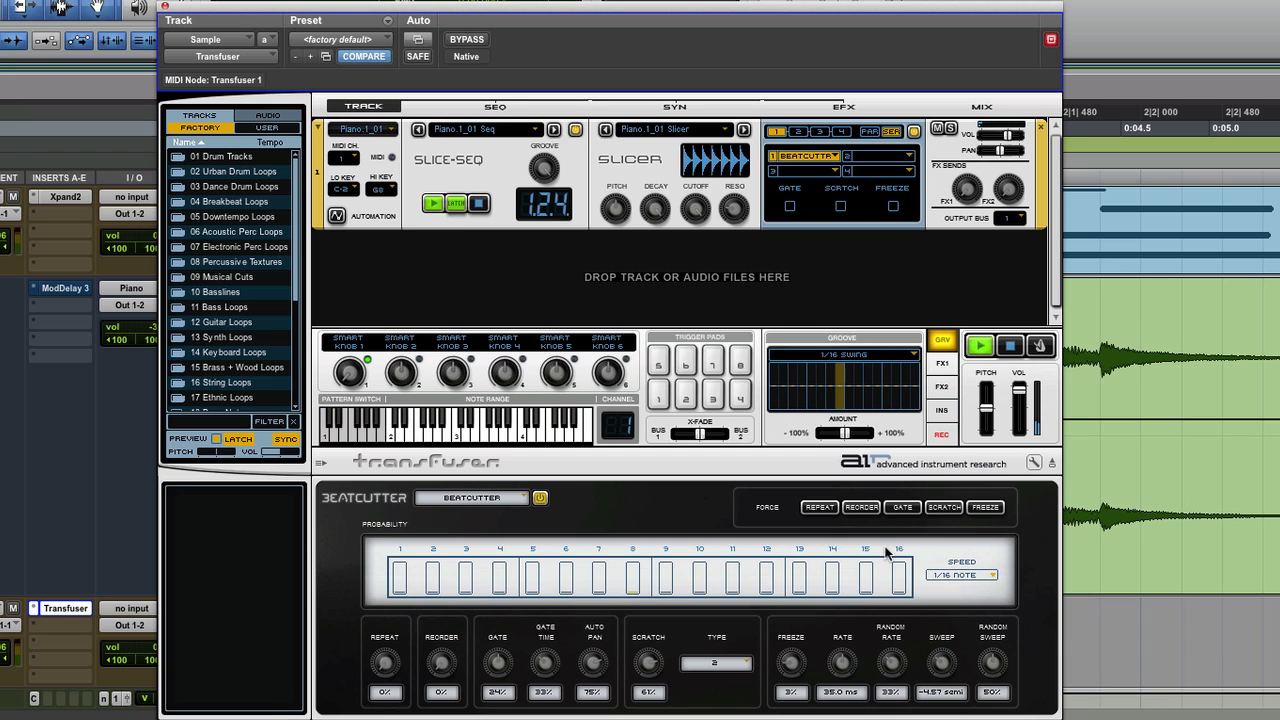
left_click(742, 665)
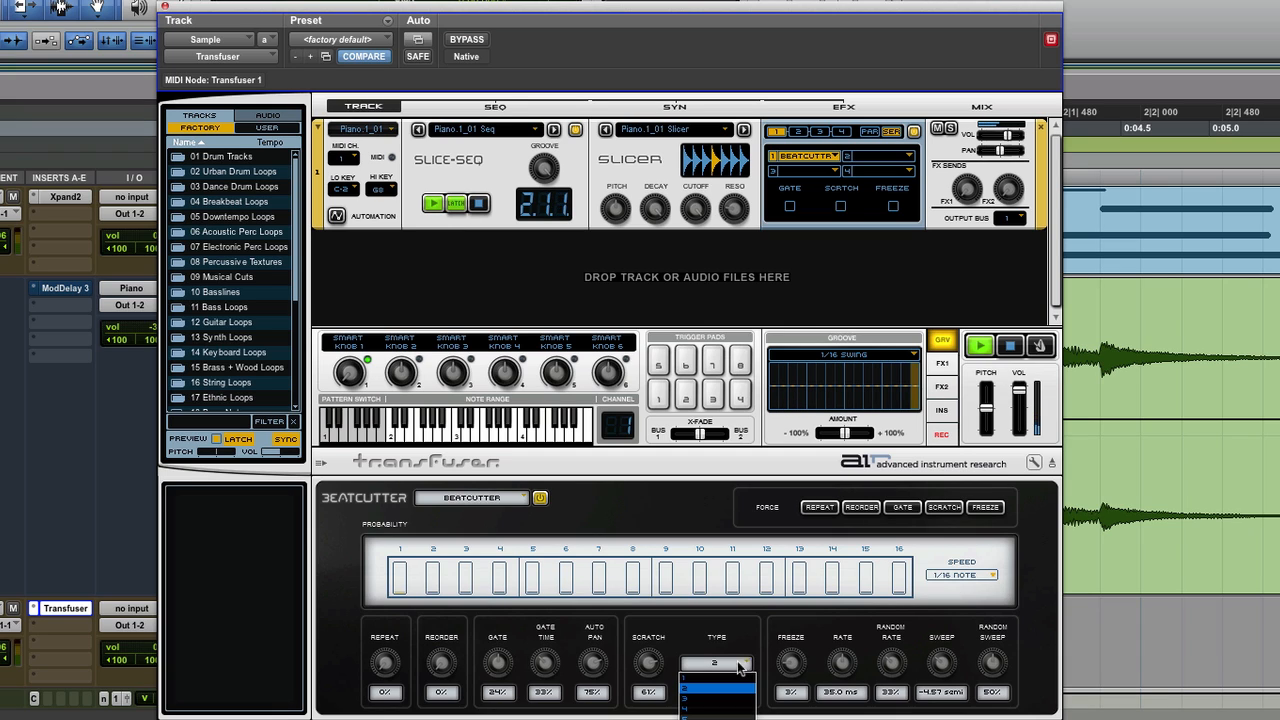
left_click(716, 716)
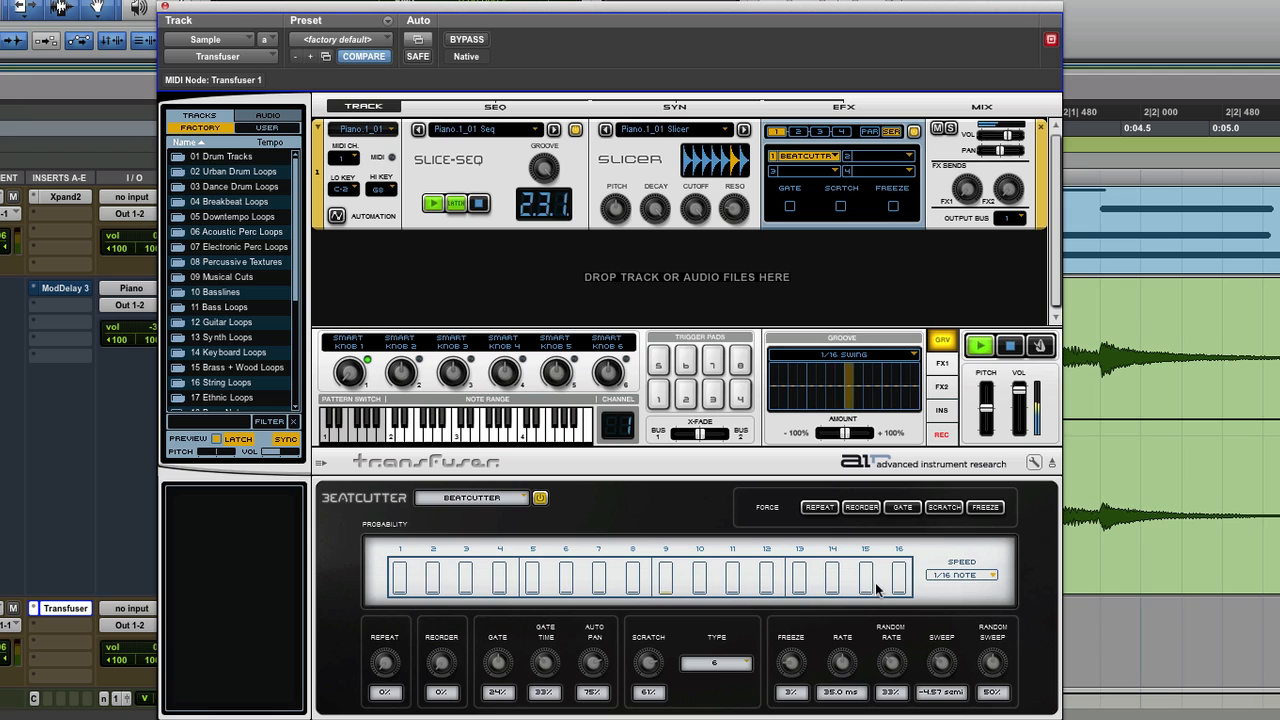
Audition Beatcutter's forced Scratch effect over the looping piano slices and stop the sequence.
left_click(944, 508)
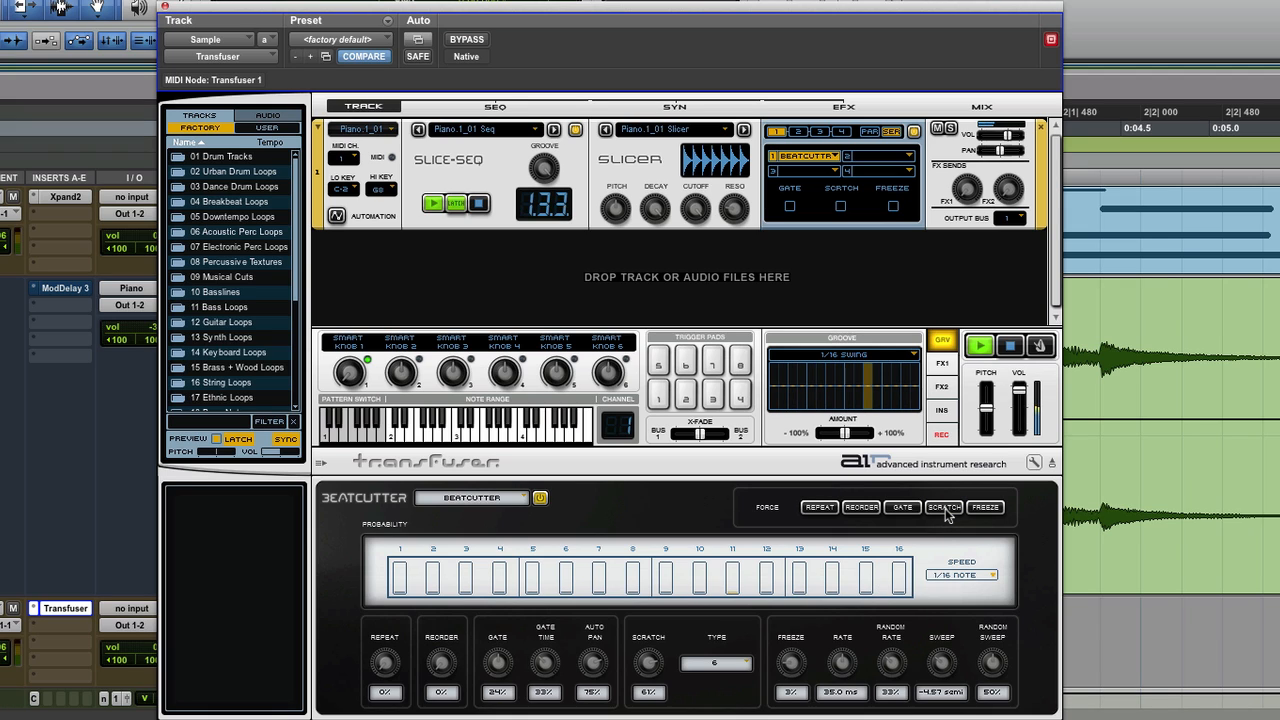
left_click(945, 508)
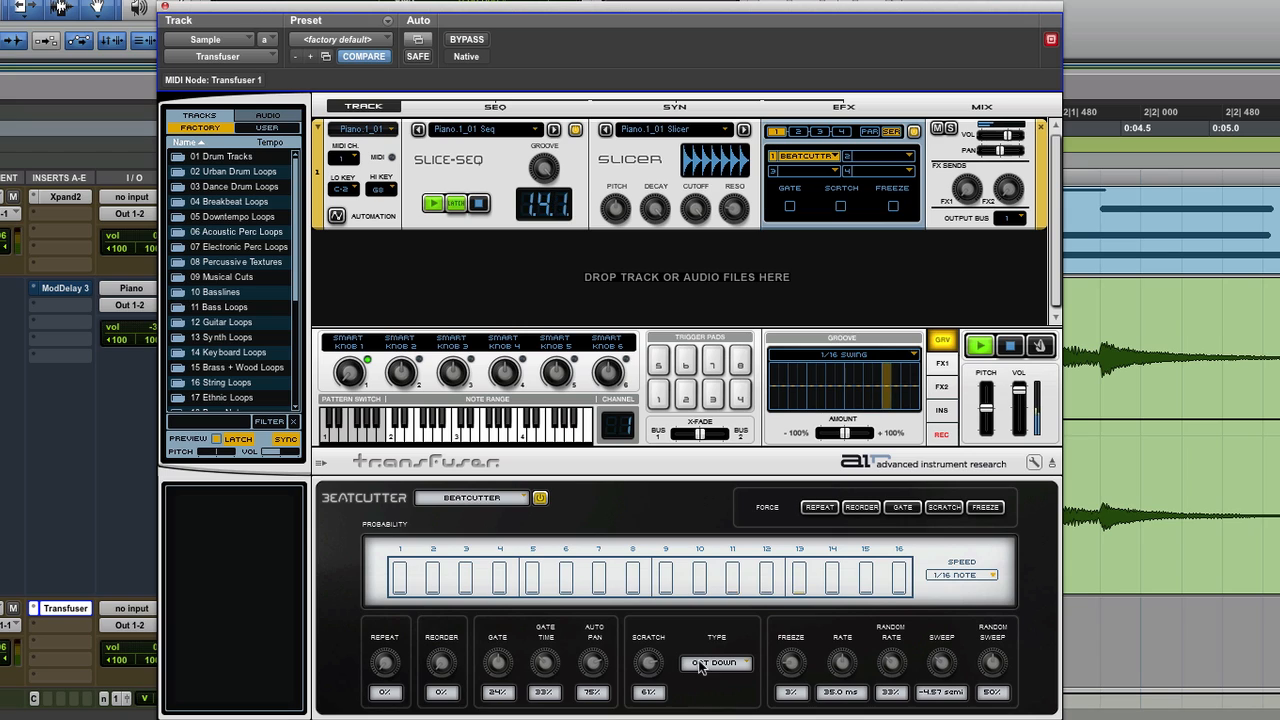
left_click(950, 508)
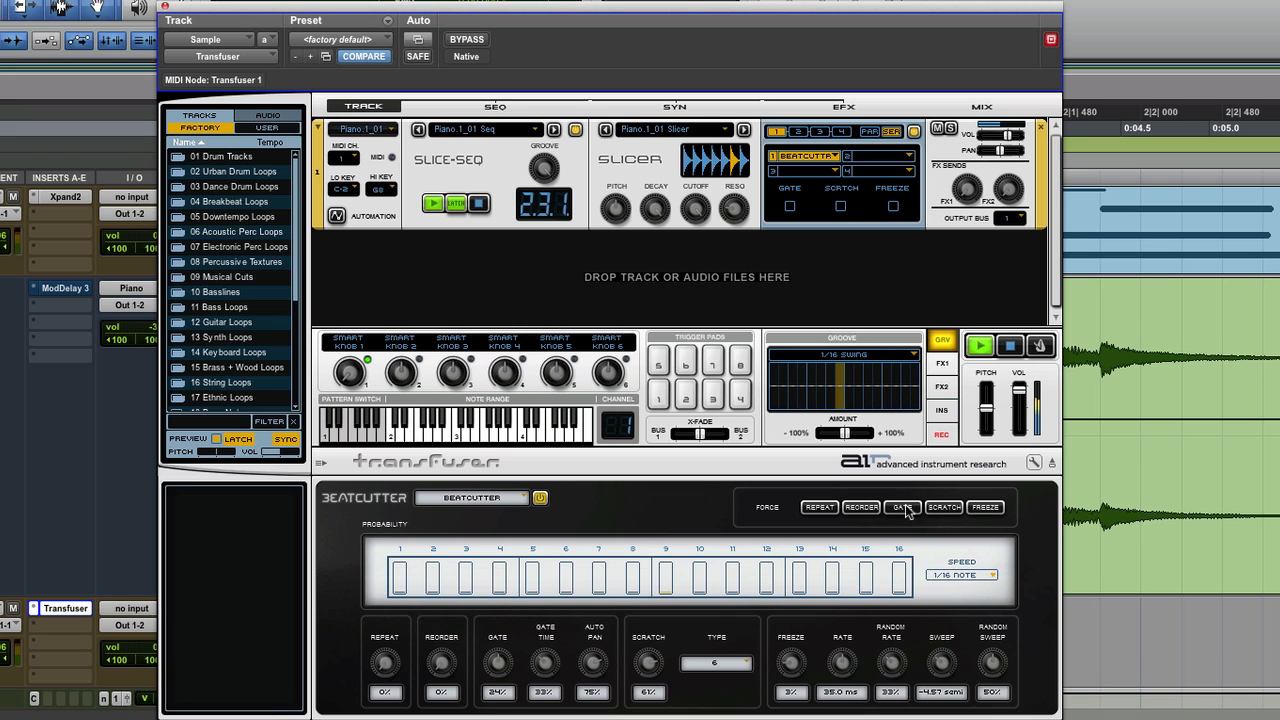
left_click(435, 205)
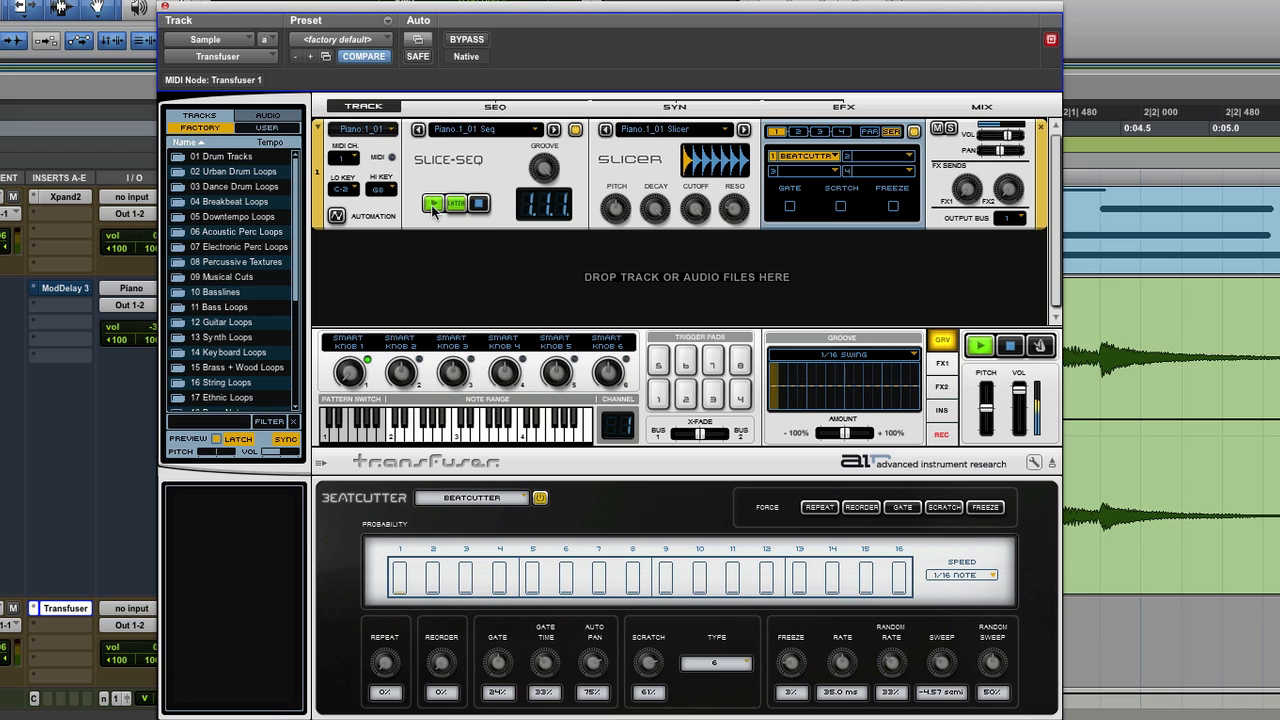
left_click(478, 204)
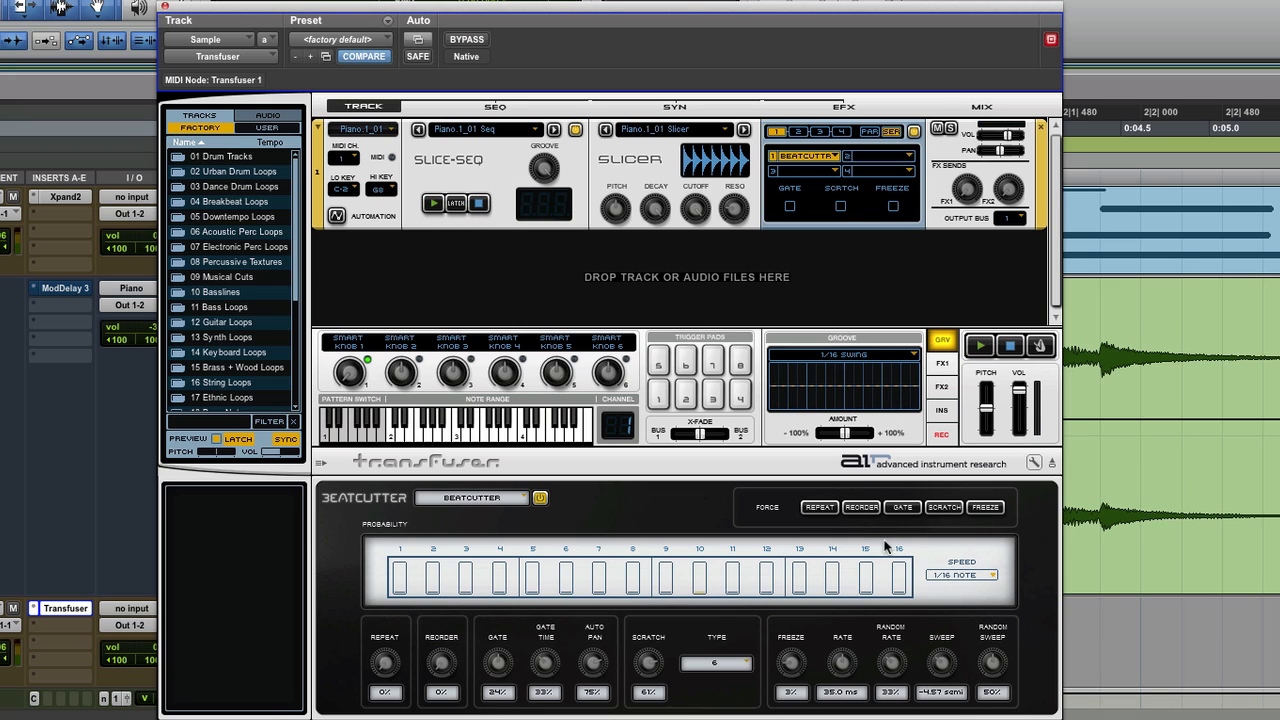
Assign Beatcutter's forced Scratch switch to Smart Knob 1.
right_click(938, 512)
mouse_move(986, 577)
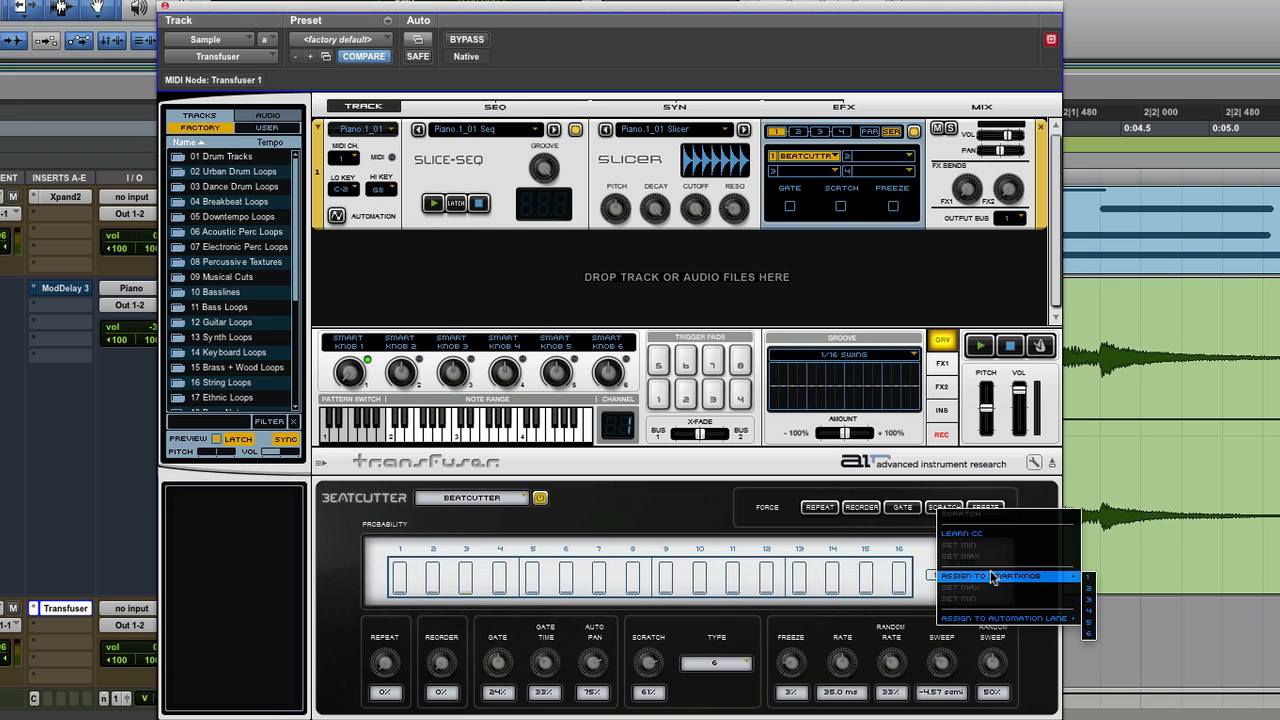
left_click(1088, 576)
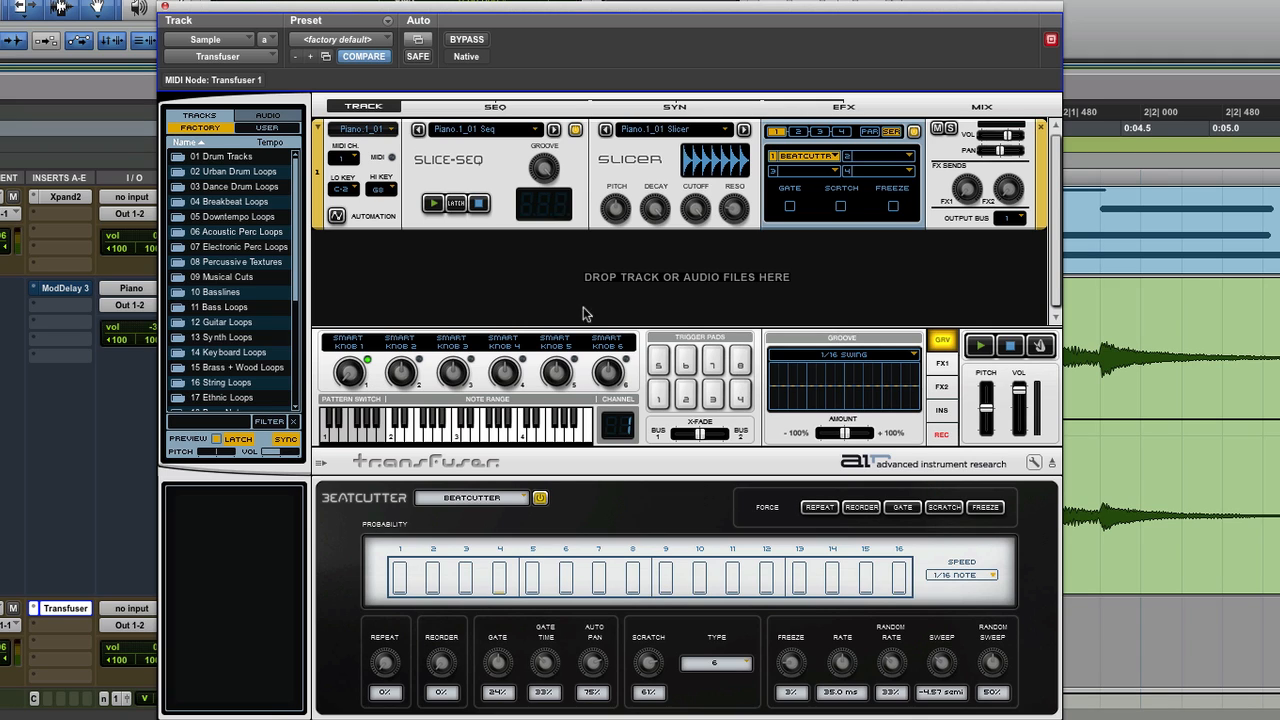
Check that Smart Knob 1 is in Transfuser's list of automated parameters, accept the list, and close the plug-in window.
left_click(414, 41)
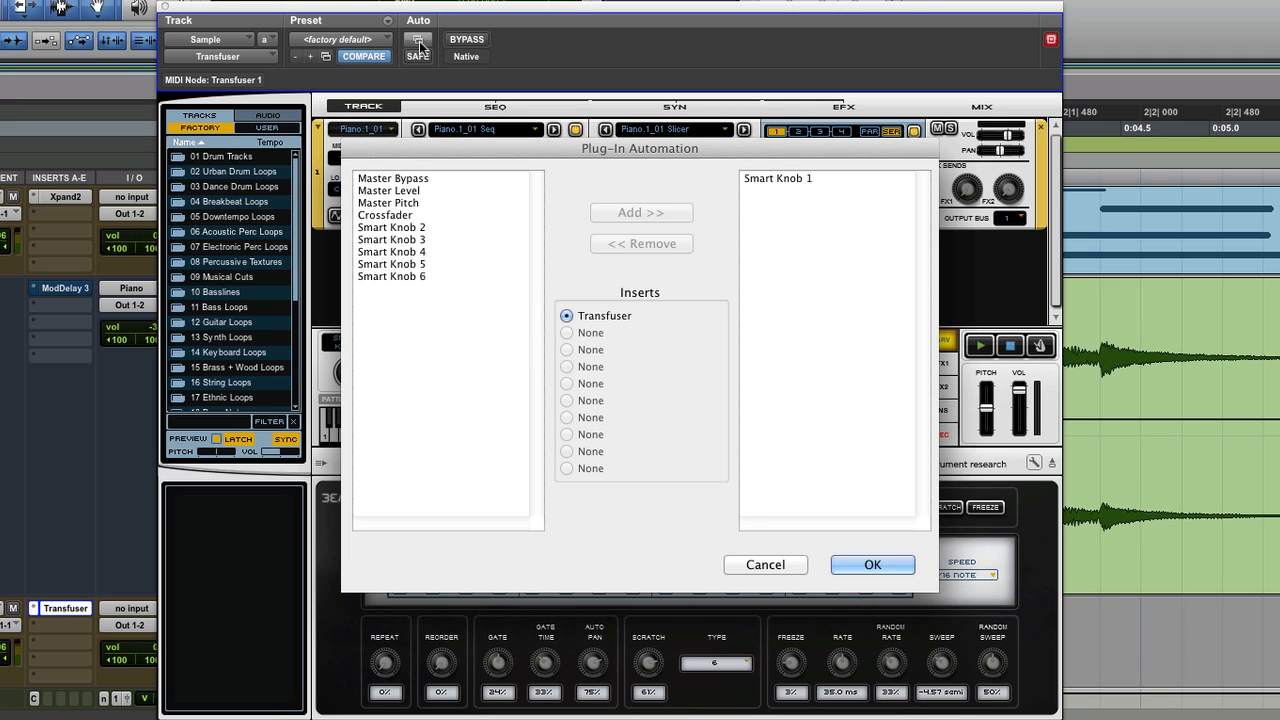
left_click(780, 180)
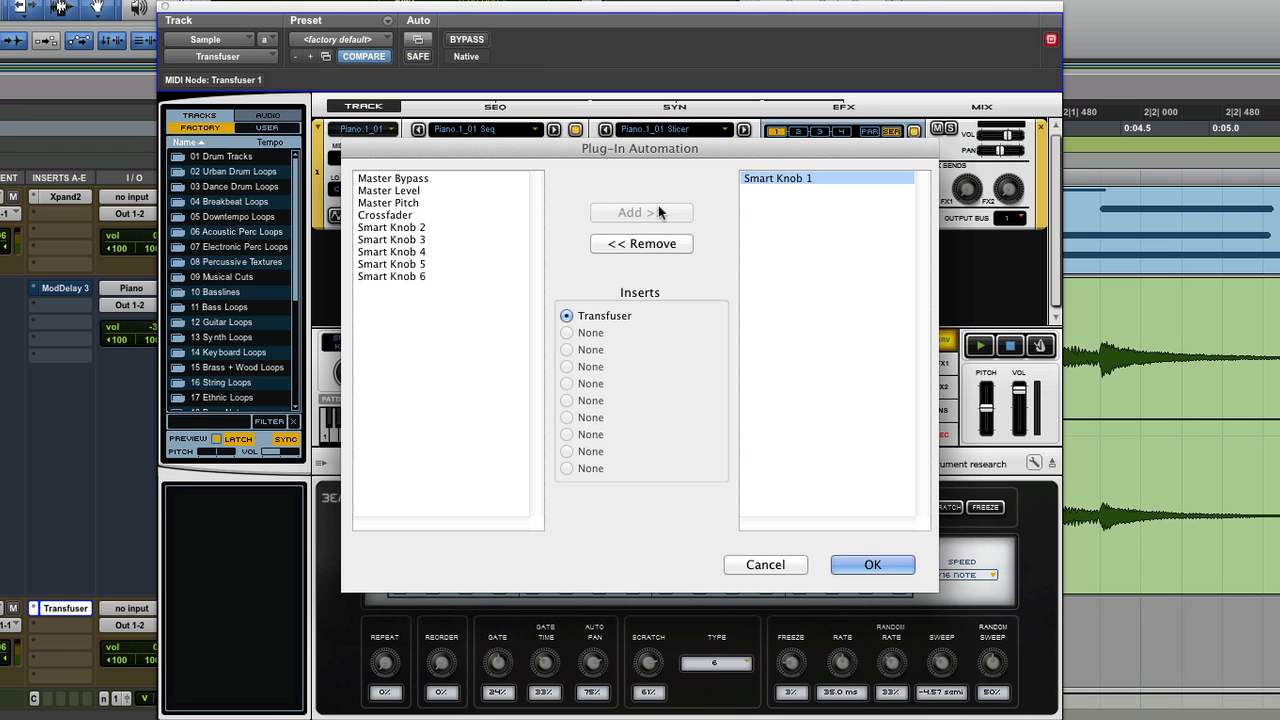
left_click(886, 566)
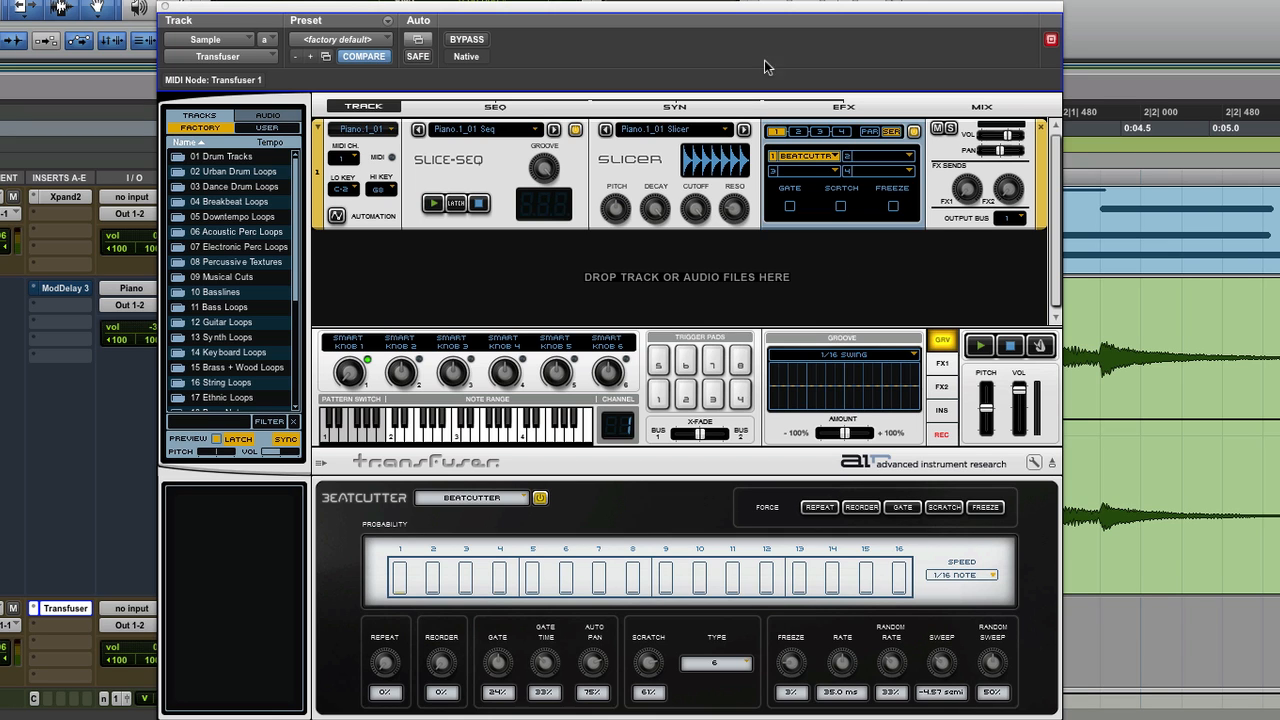
left_click_drag(855, 22, 904, 20)
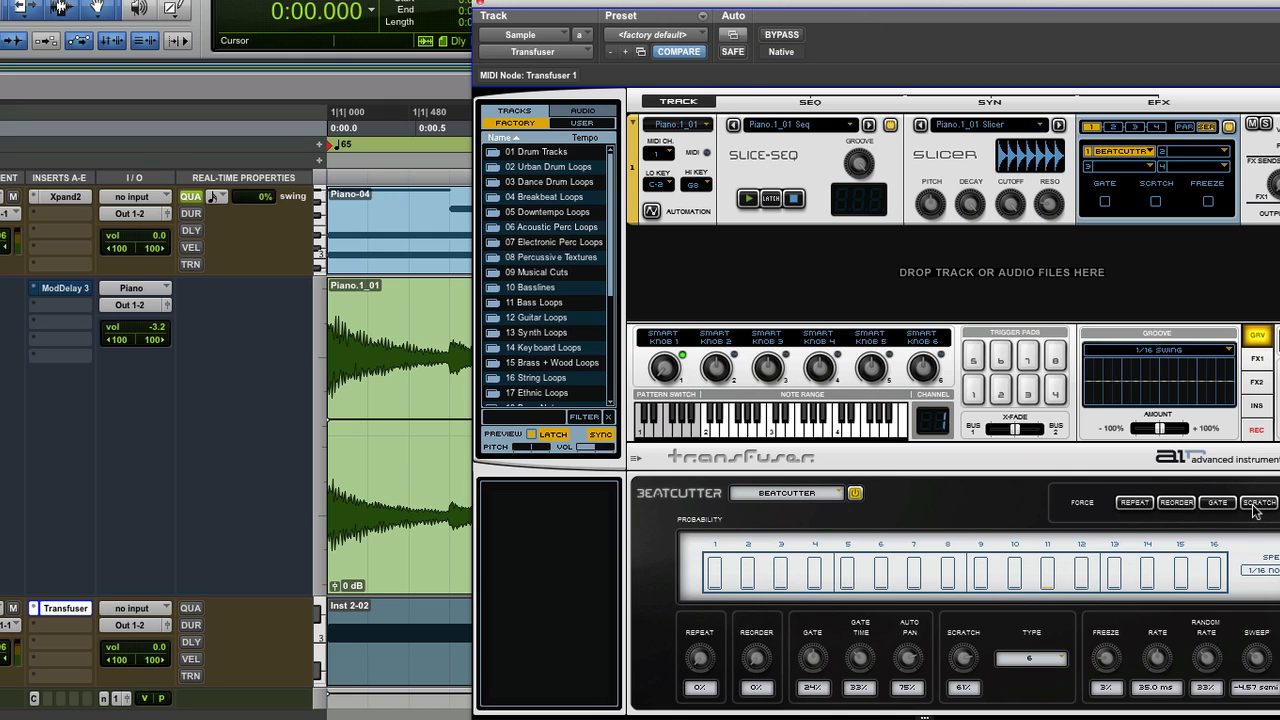
left_click(481, 4)
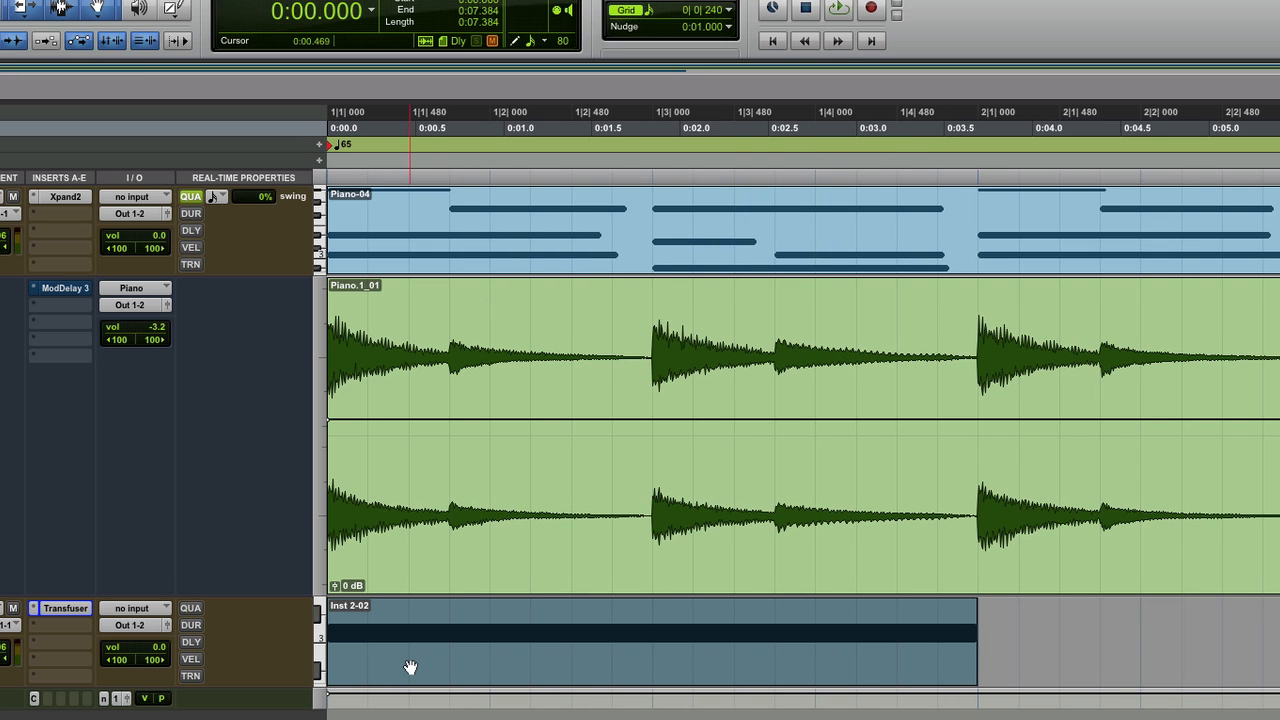
Replace the MIDI clip on the Sample track with a one-bar trigger note using Step Input at a whole-note increment.
key("Delete")
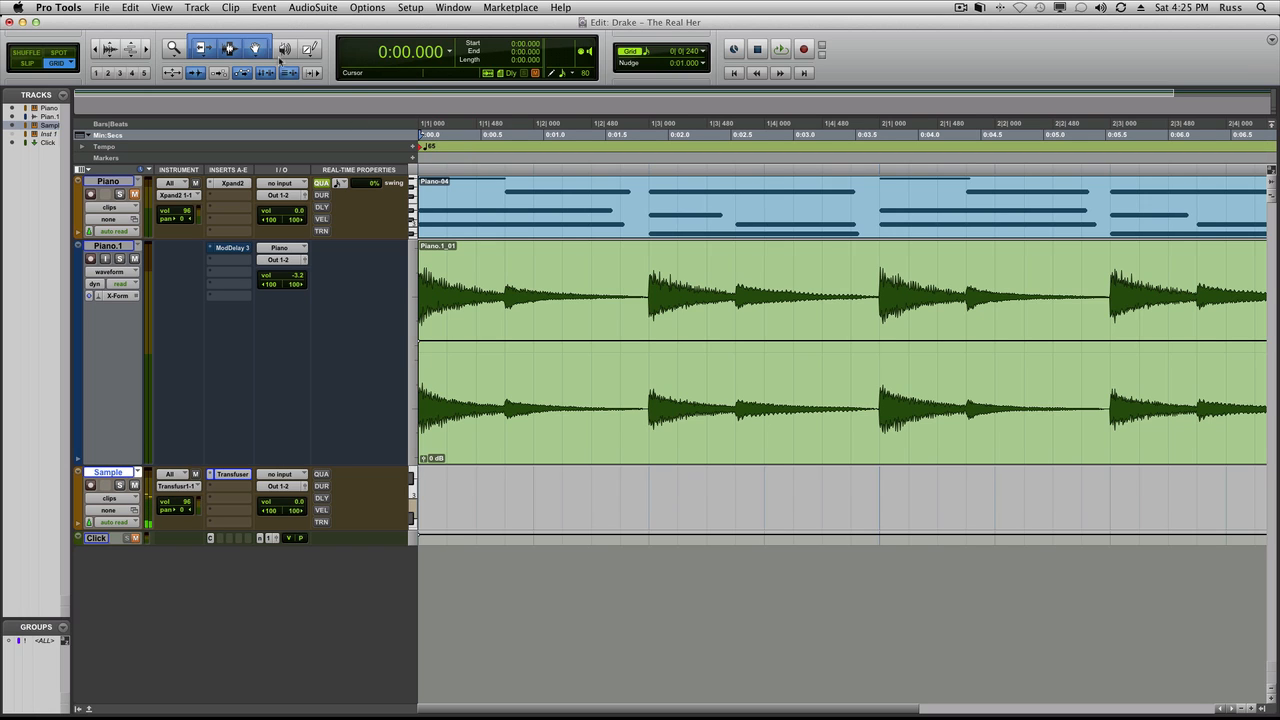
left_click(267, 9)
mouse_move(291, 50)
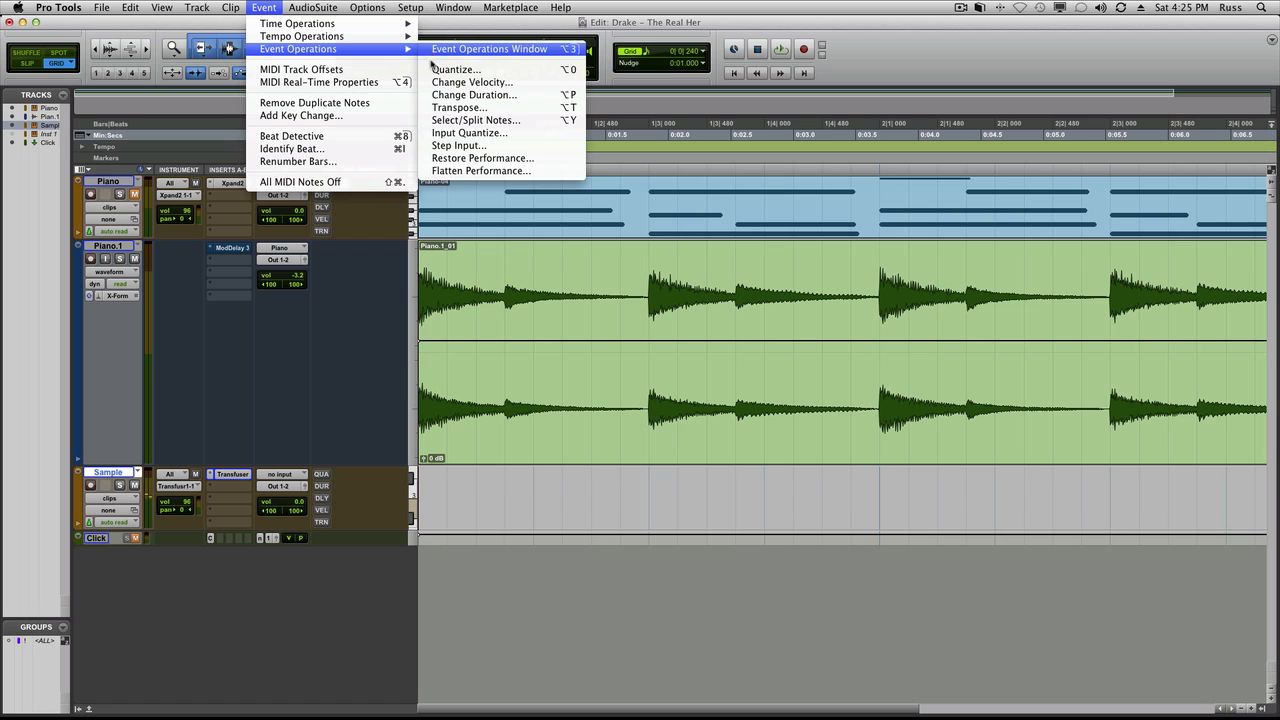
left_click(440, 145)
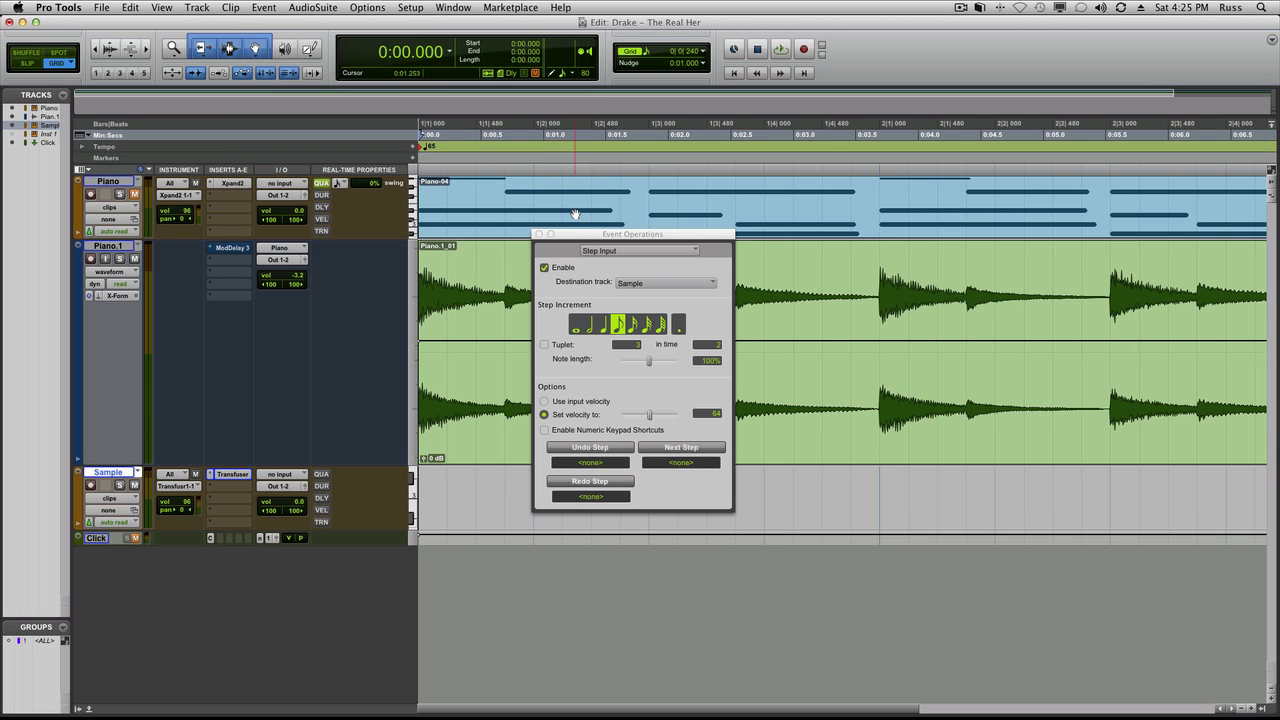
left_click(577, 325)
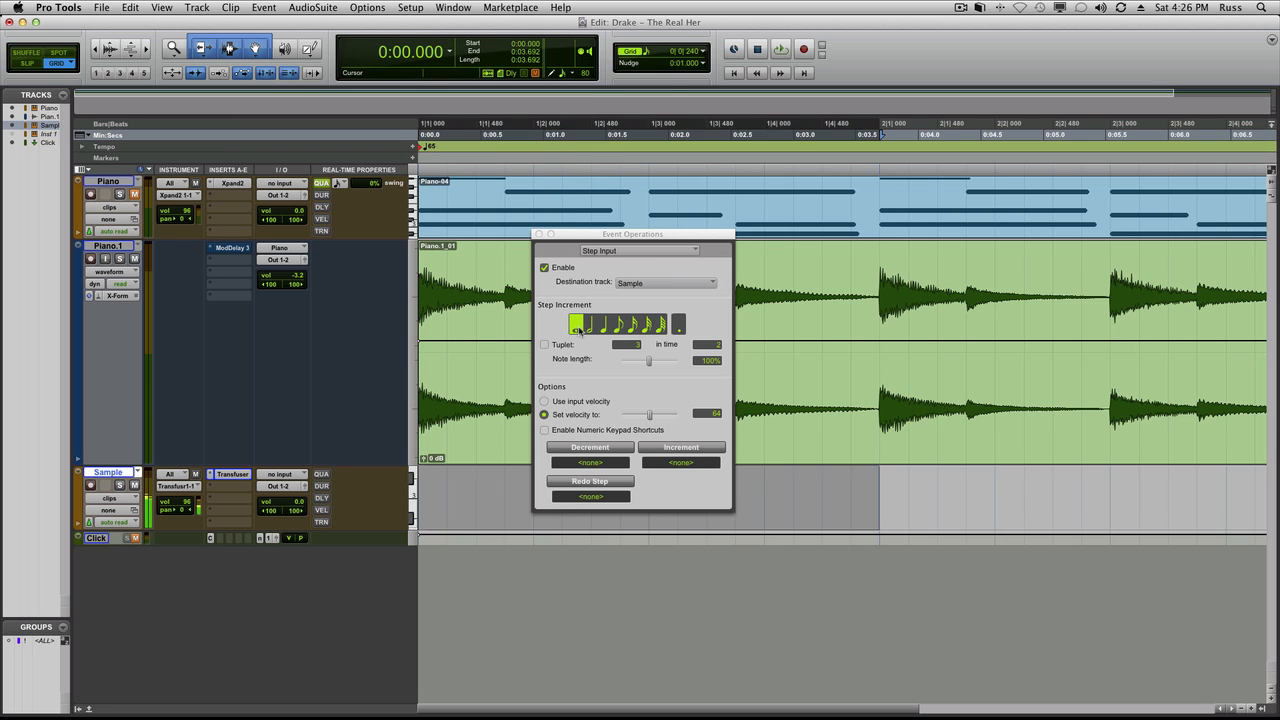
left_click(538, 234)
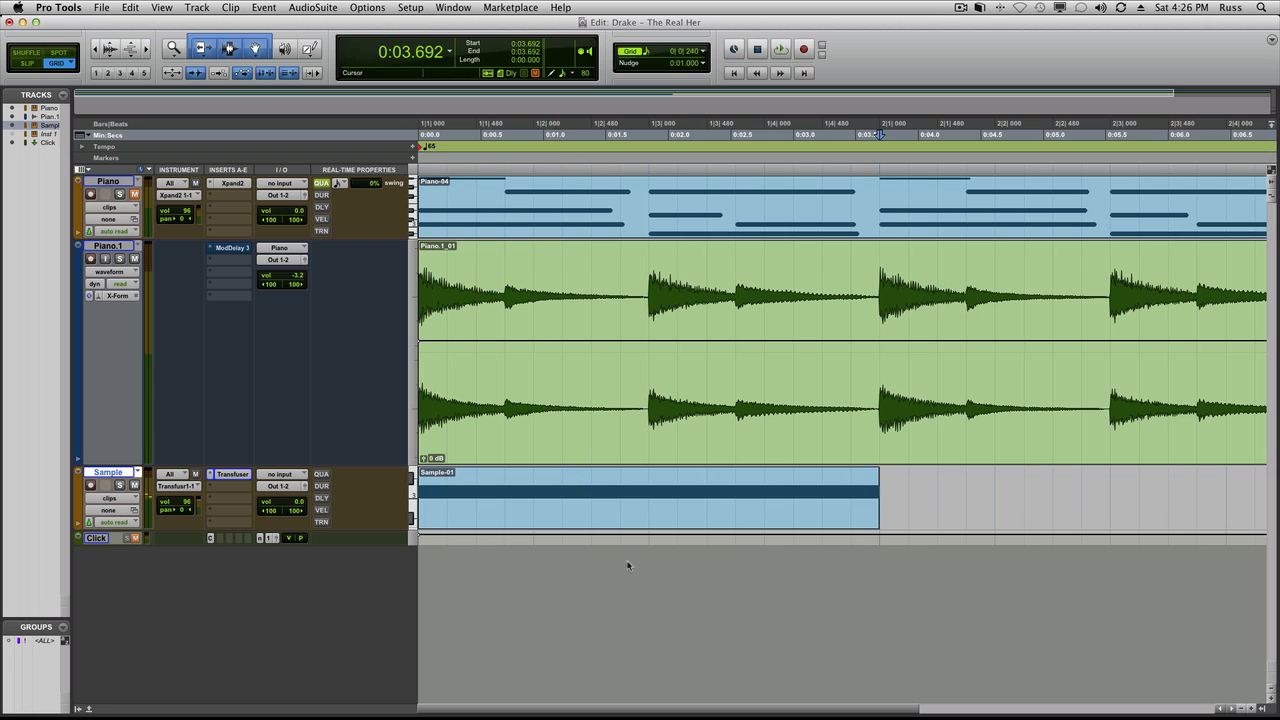
Play back the whole-note clip on the Sample track, then stop.
left_click(623, 526)
key("space")
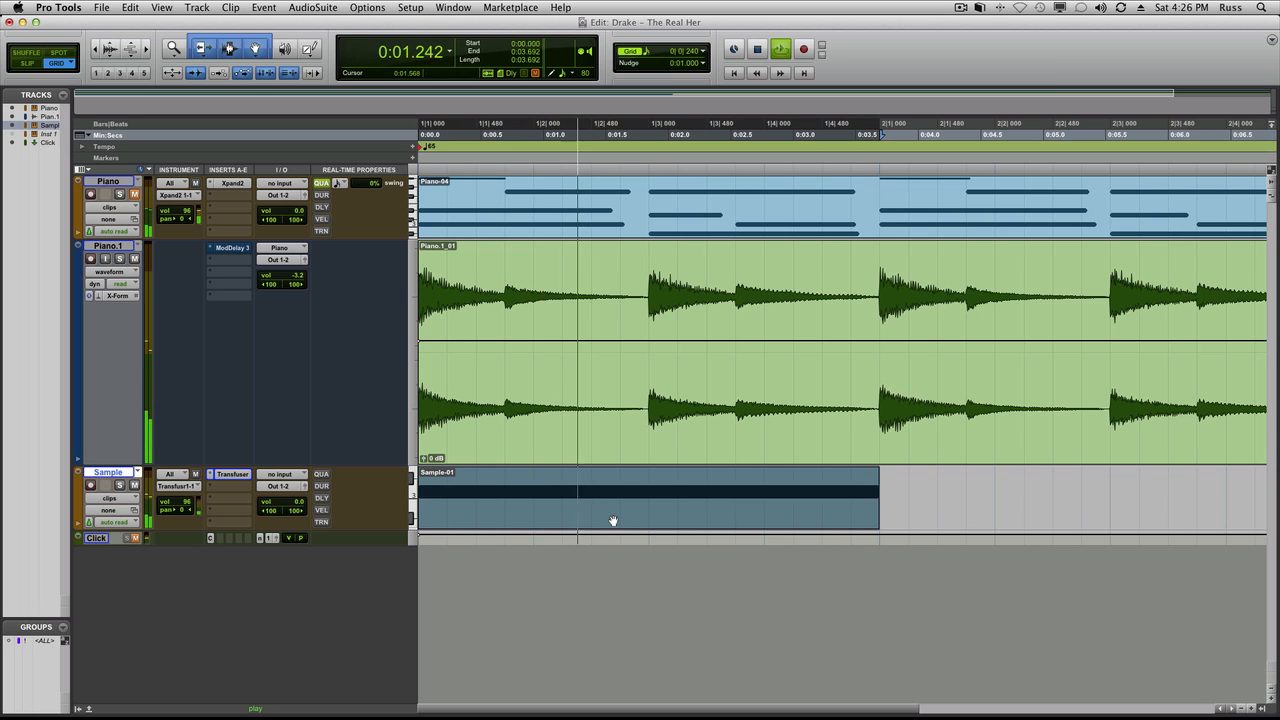
key("space")
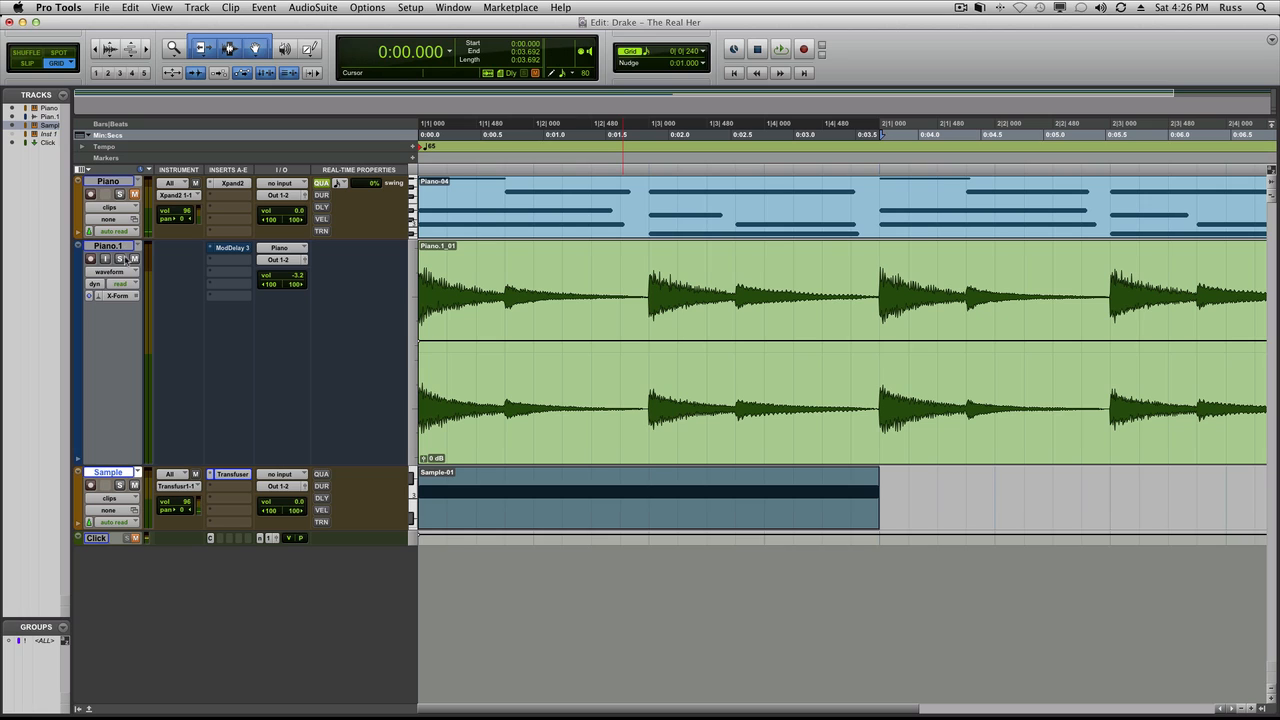
Show the Smart Knob 1 automation lane under the Sample track and shape a full-height triangular peak between 0:00.692 and 0:01.153.
left_click(76, 525)
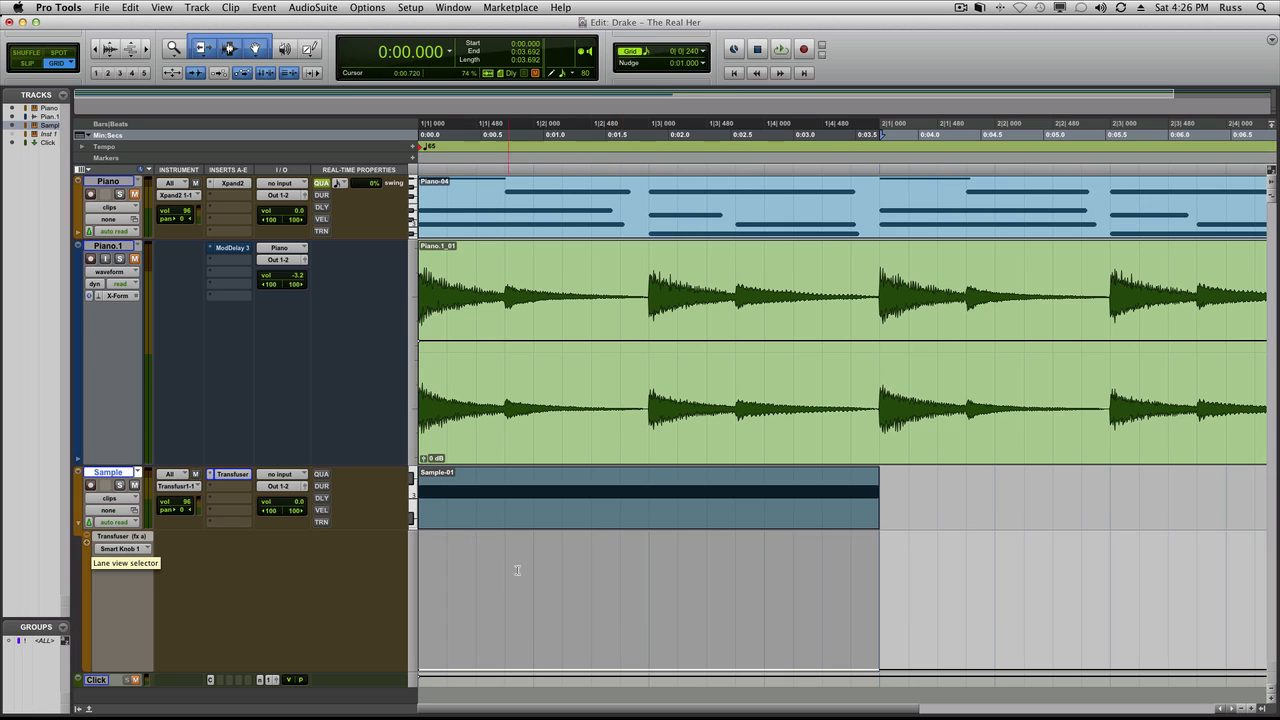
left_click(864, 588)
left_click_drag(940, 600, 678, 620)
left_click_drag(504, 629, 420, 625)
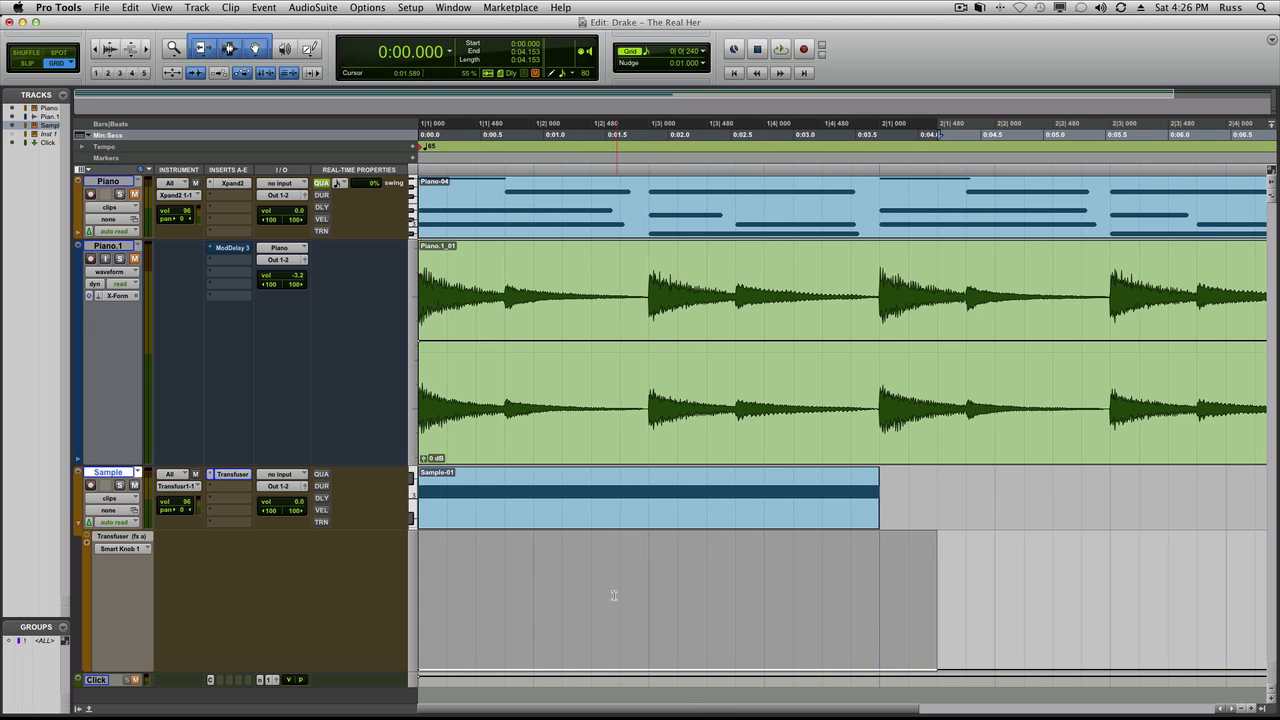
left_click(510, 620)
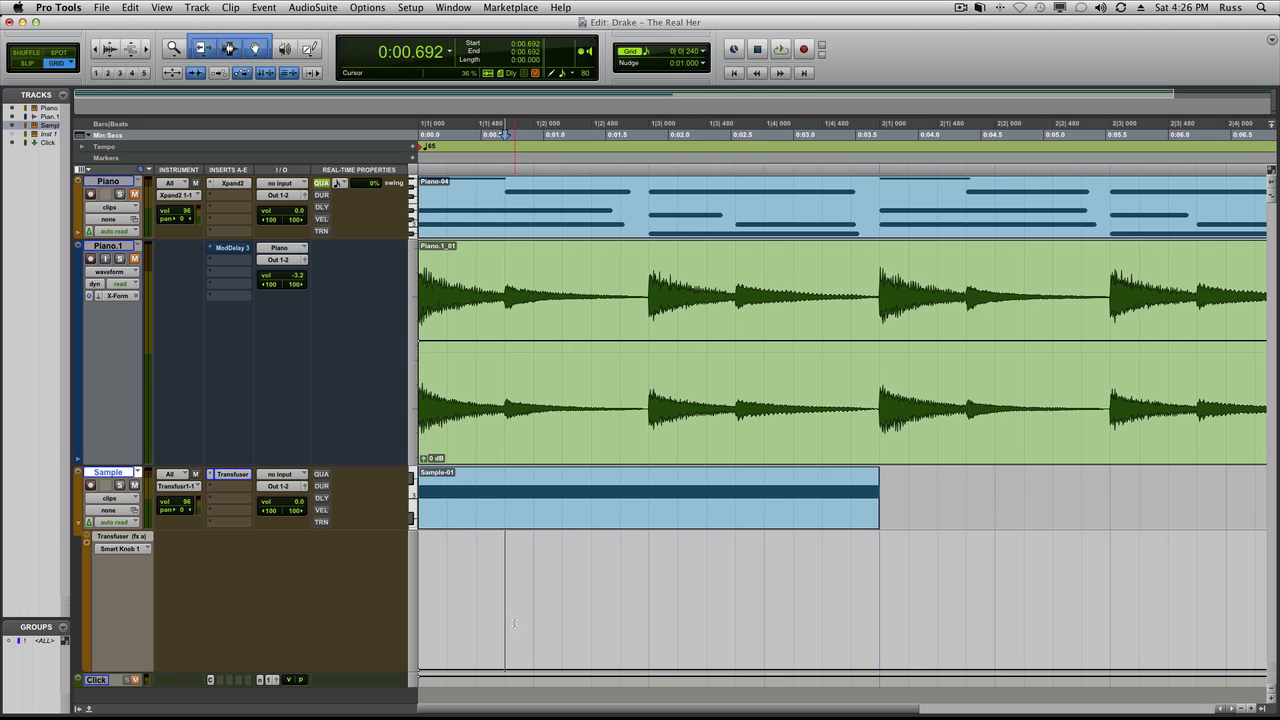
left_click_drag(512, 624, 562, 626)
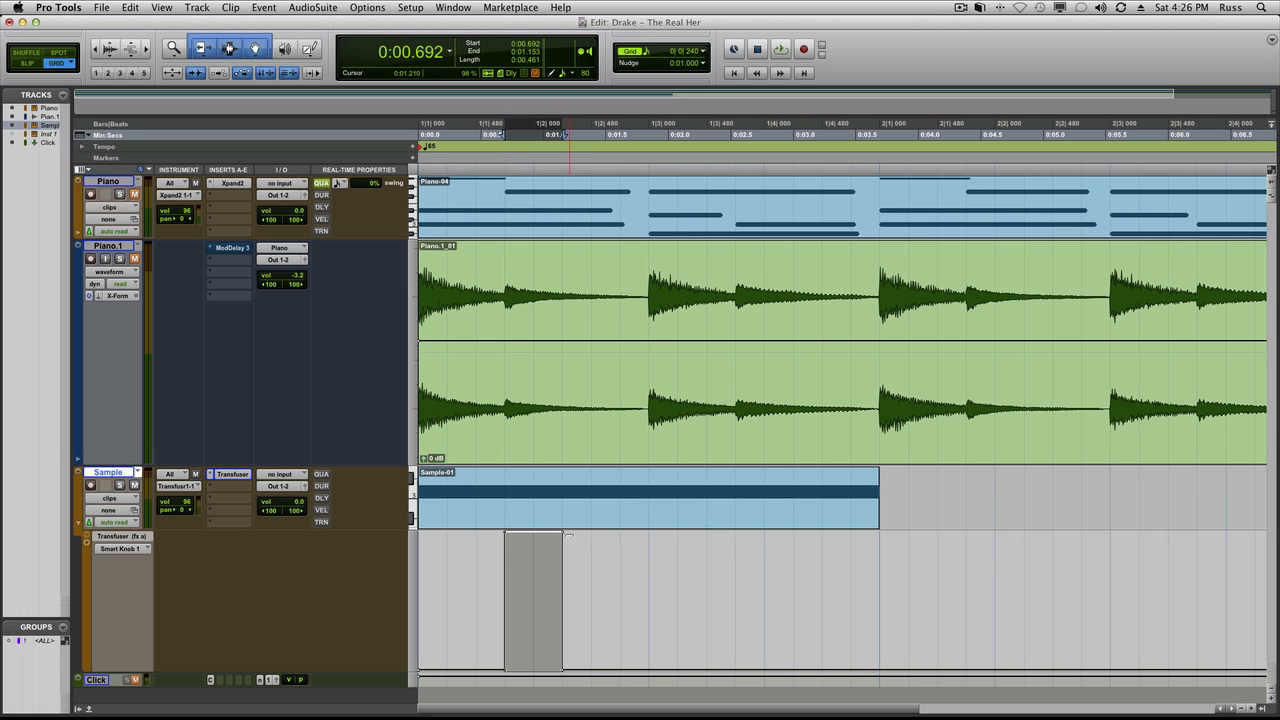
mouse_move(567, 535)
left_mouse_down()
mouse_move(508, 537)
mouse_move(533, 538)
left_mouse_up()
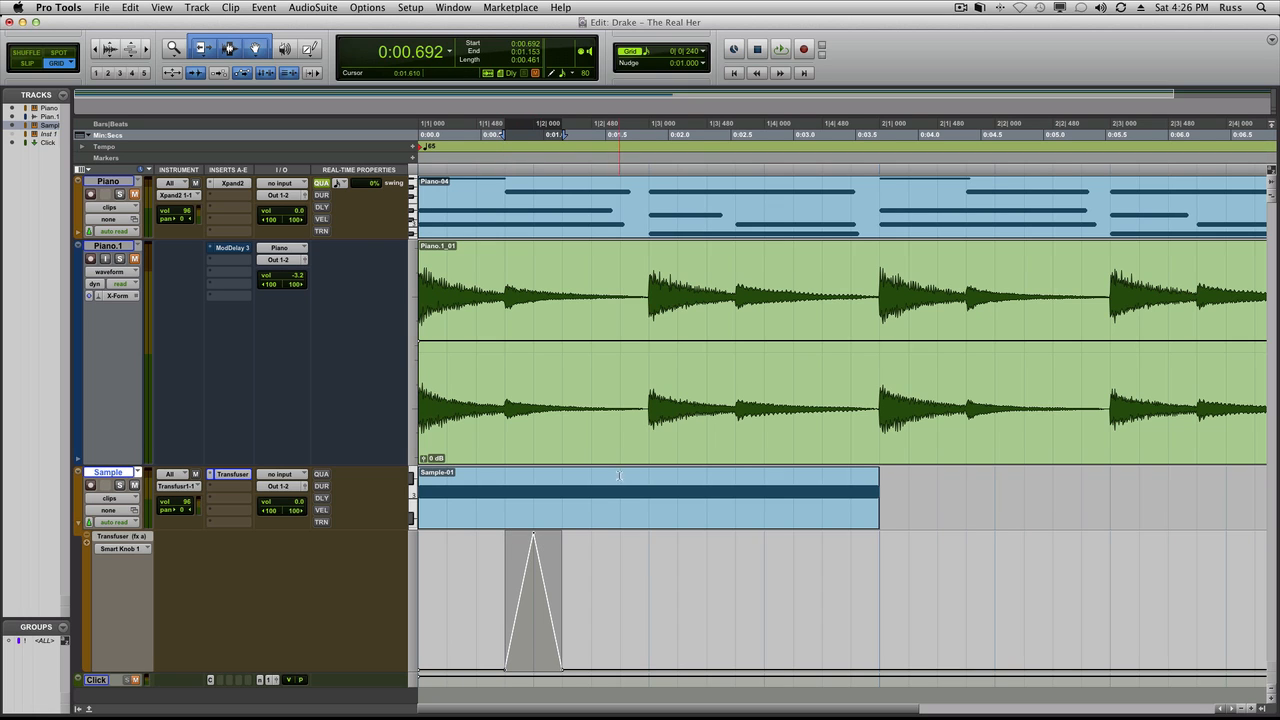
Audition the Sample clip with the first scratch automation peak and stop playback.
left_click(622, 522)
key("space")
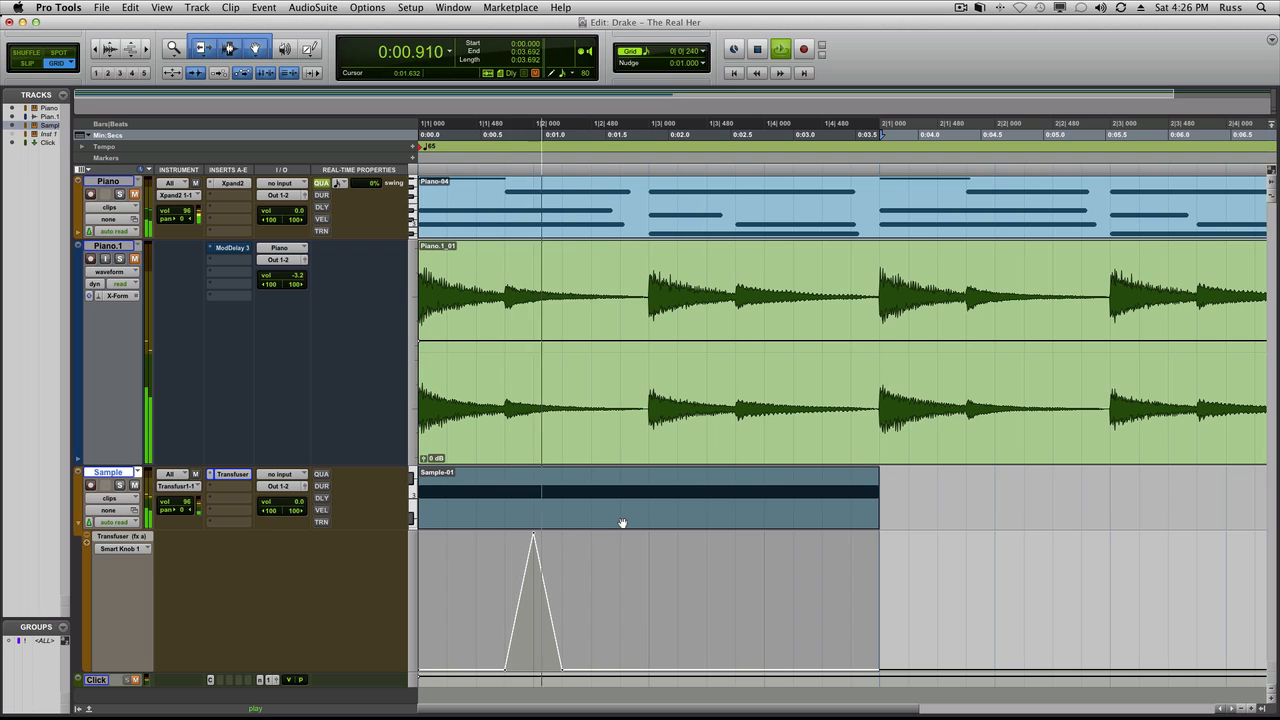
key("space")
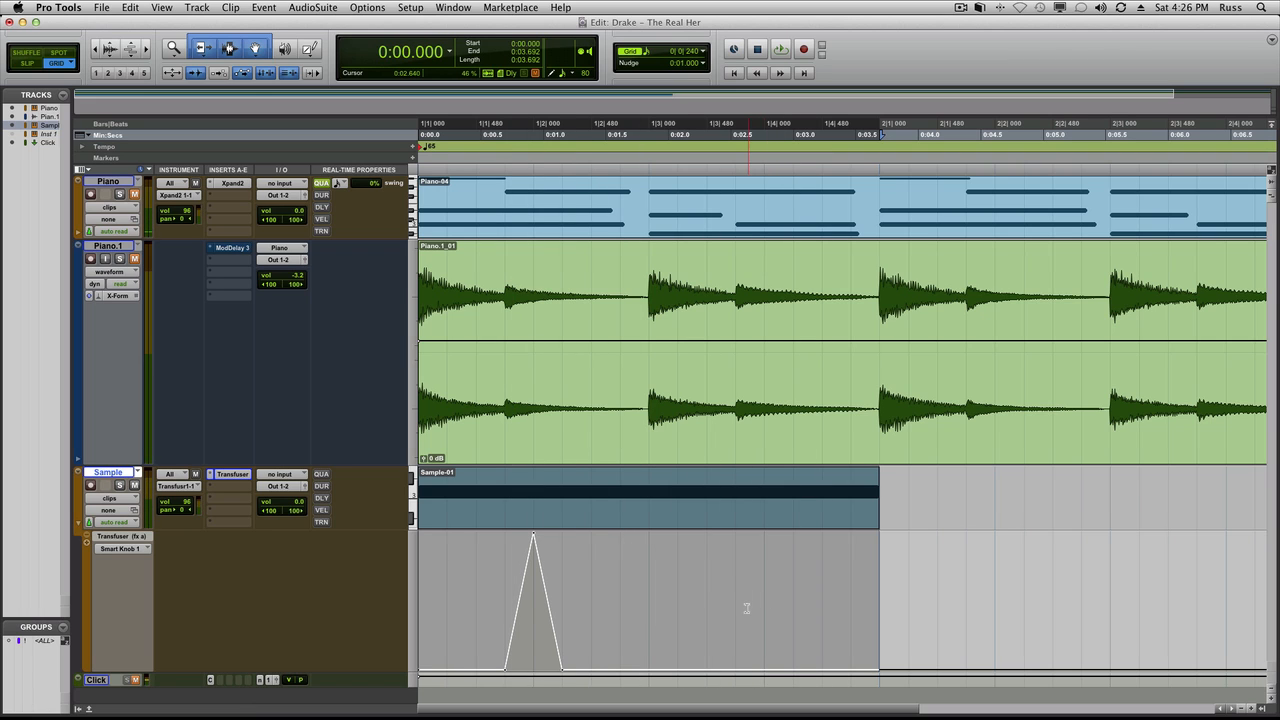
Shape a second full-height triangular peak in the Smart Knob 1 lane between 0:02.538 and 0:03.000.
left_click_drag(745, 608, 784, 610)
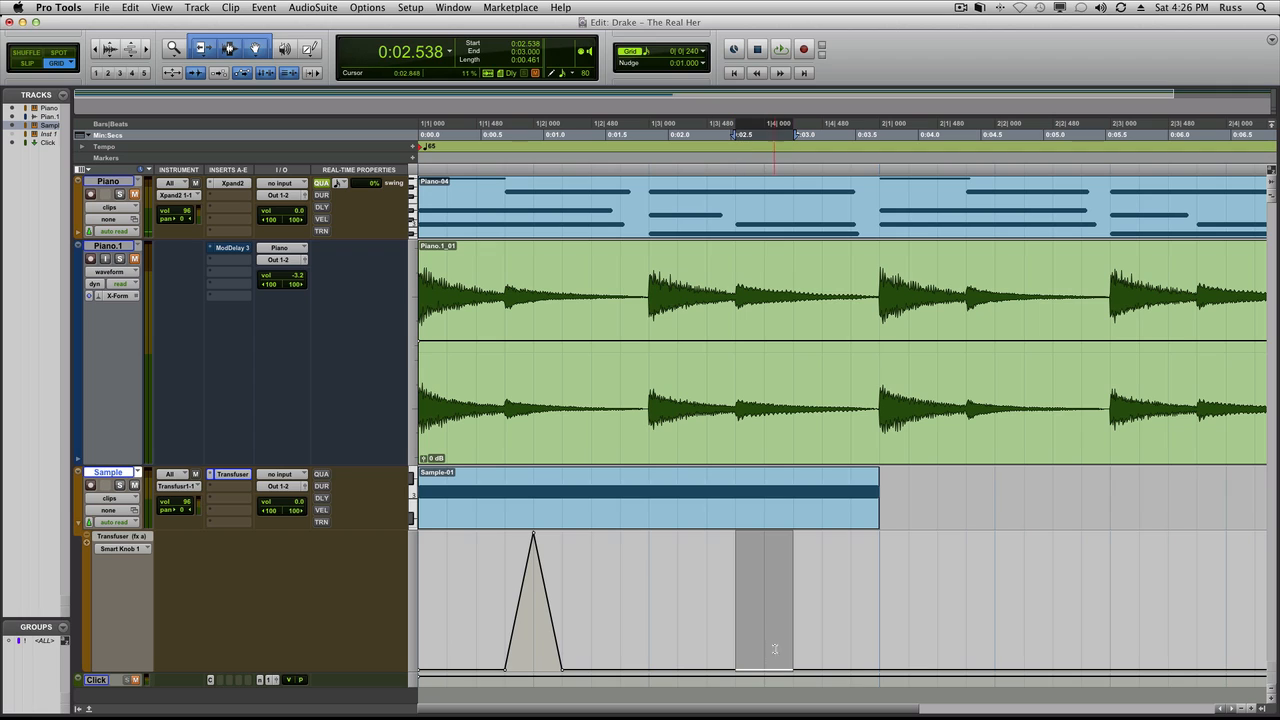
left_click_drag(764, 666, 747, 521)
left_click(794, 534, "alt")
left_click_drag(738, 536, 764, 534)
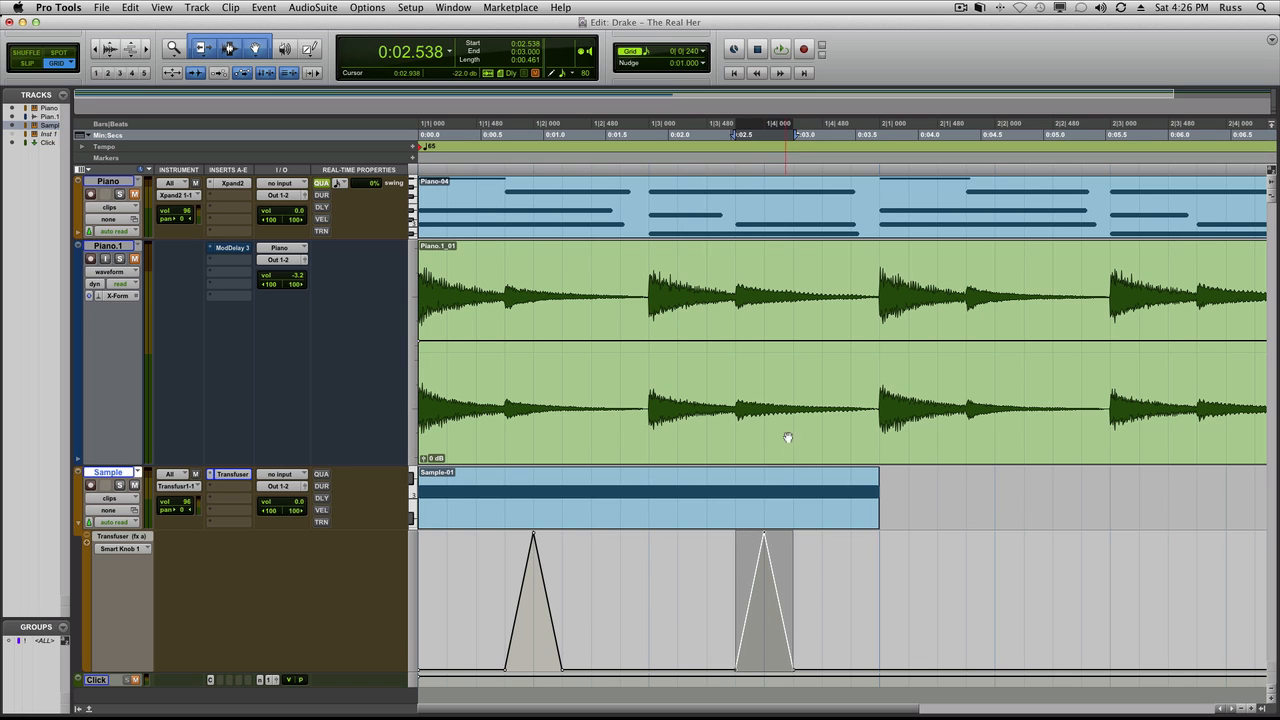
Play the Sample clip and adjust the end breakpoint of the second Smart Knob 1 peak between 0:03.000 and 0:03.230.
left_click(793, 518)
key("space")
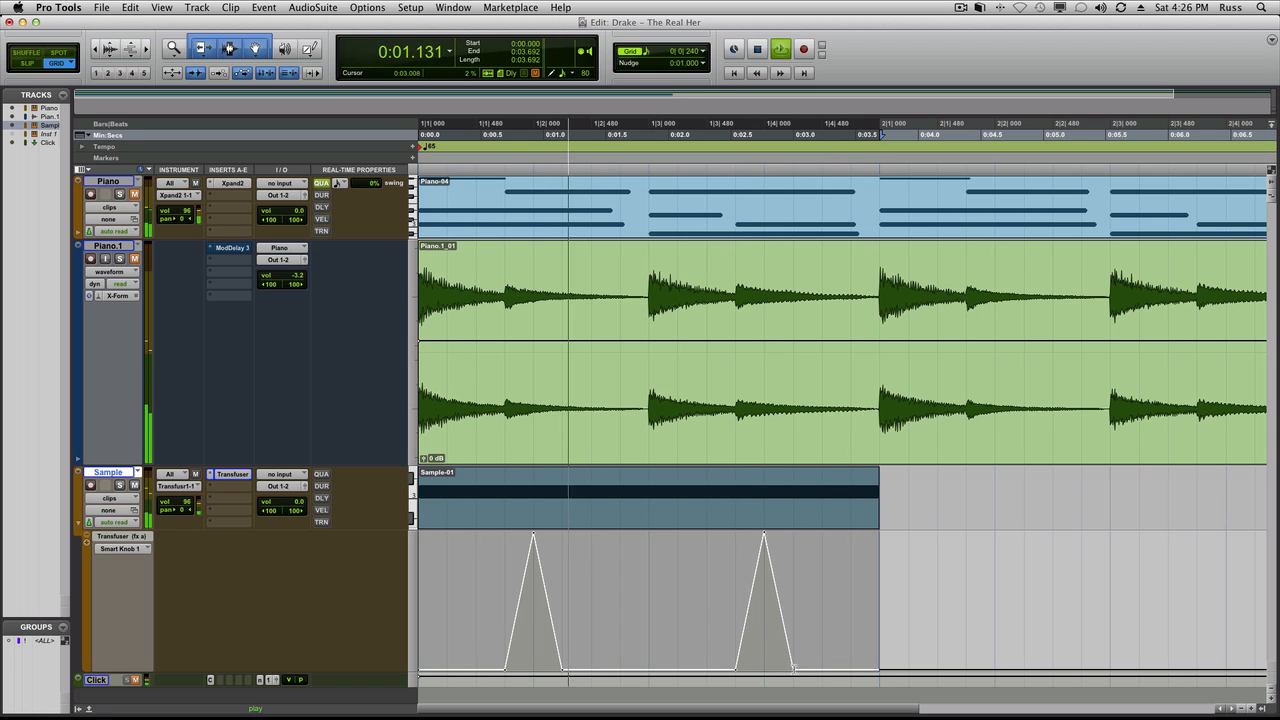
left_click(797, 672)
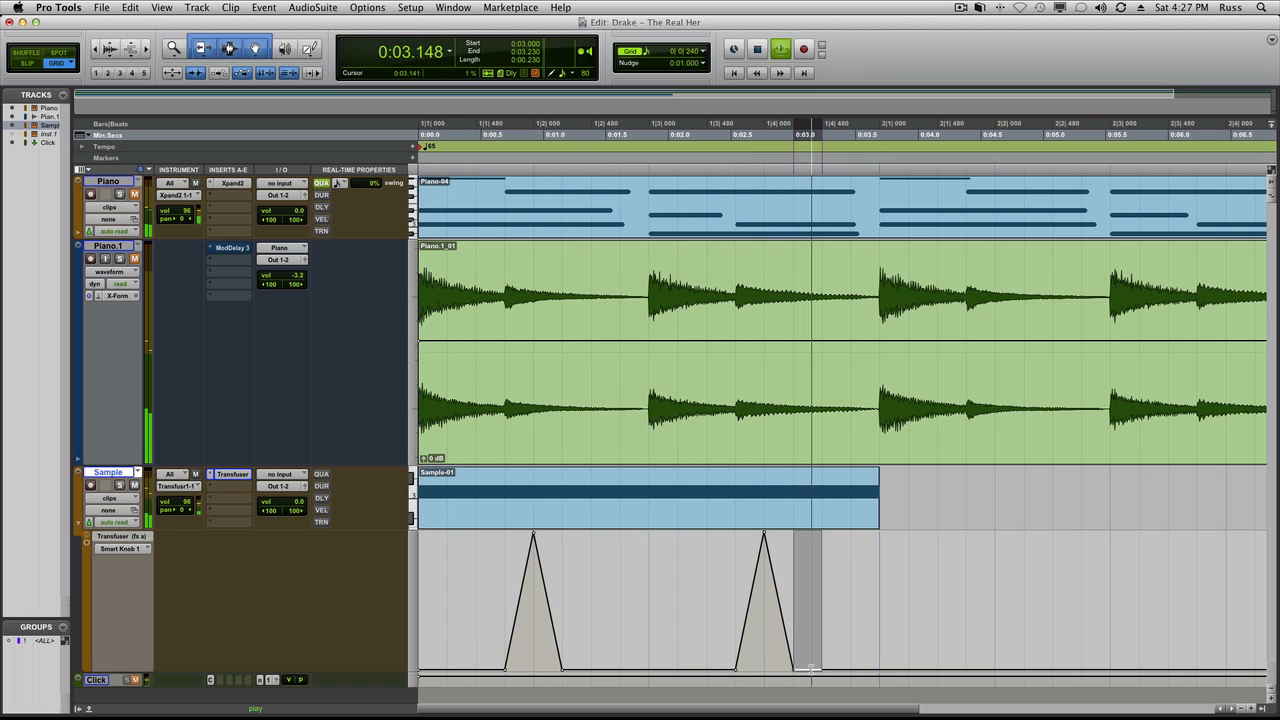
left_click_drag(797, 672, 812, 671)
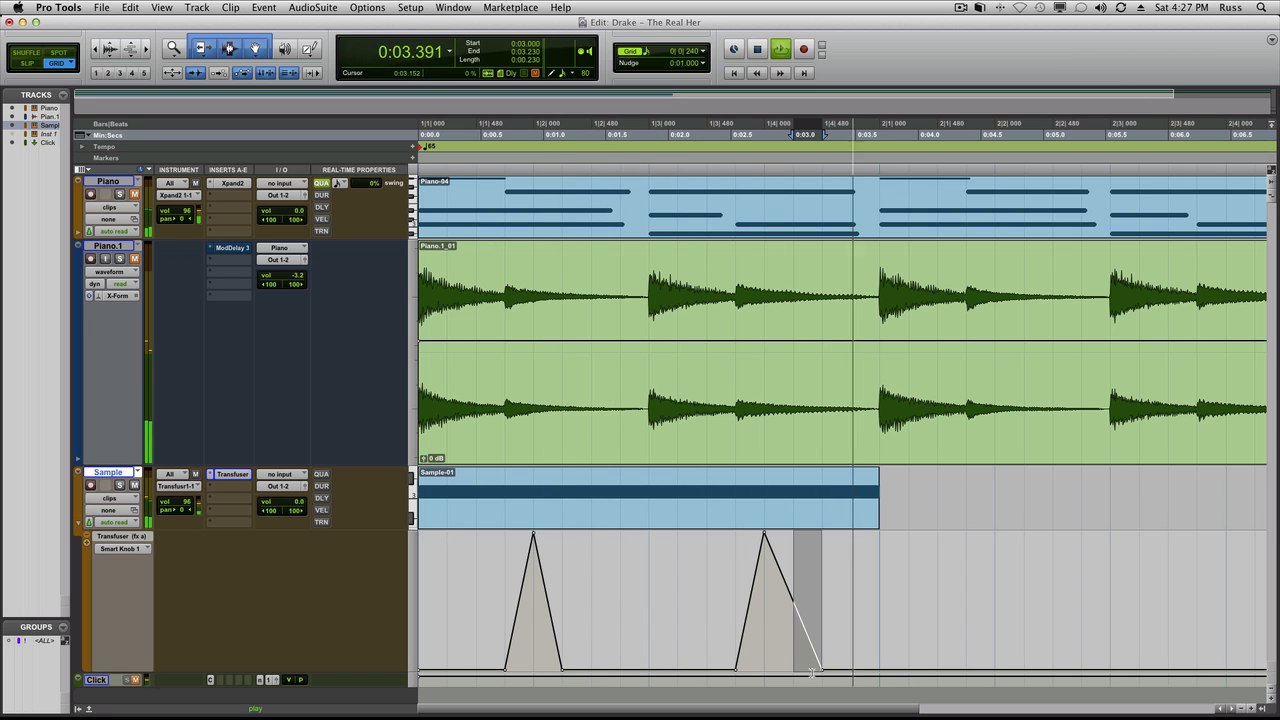
left_click_drag(825, 673, 800, 670)
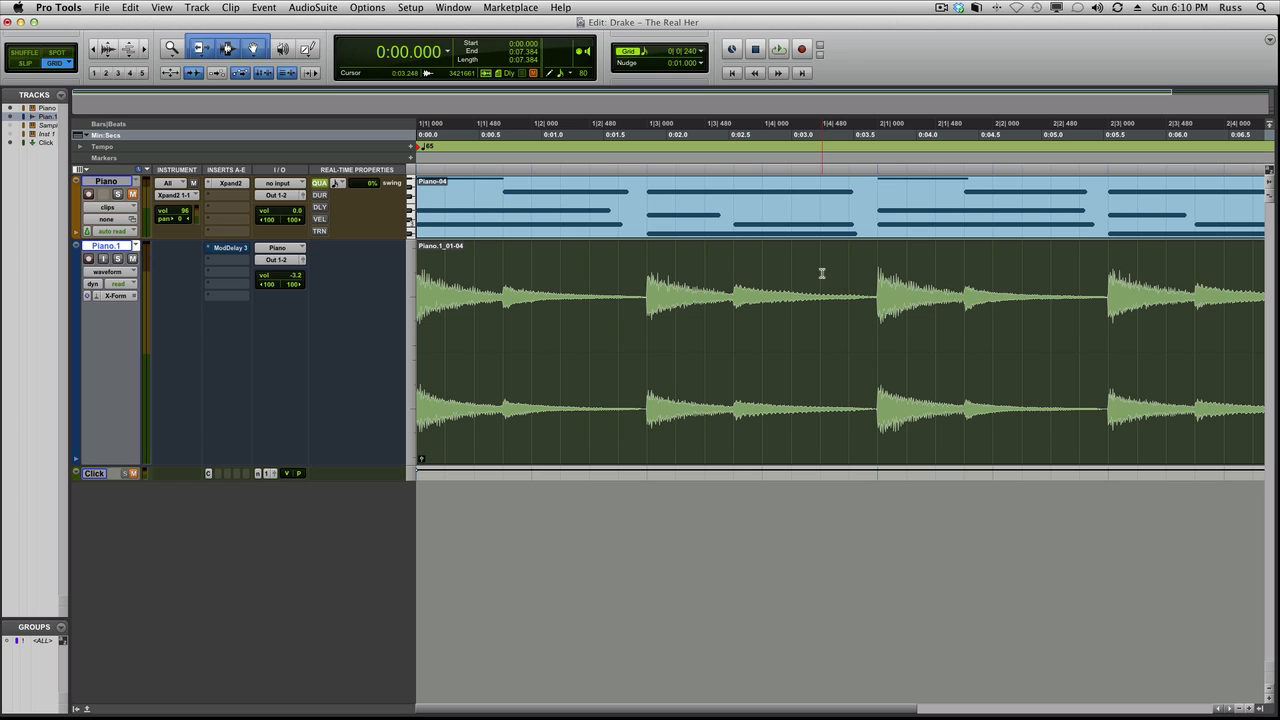
Select the second piano chord on Piano.1 from 0:00.692 to 0:01.846 and open the Vari-Fi AudioSuite processor.
left_click(712, 310)
left_click(507, 290)
left_click_drag(525, 296, 645, 307)
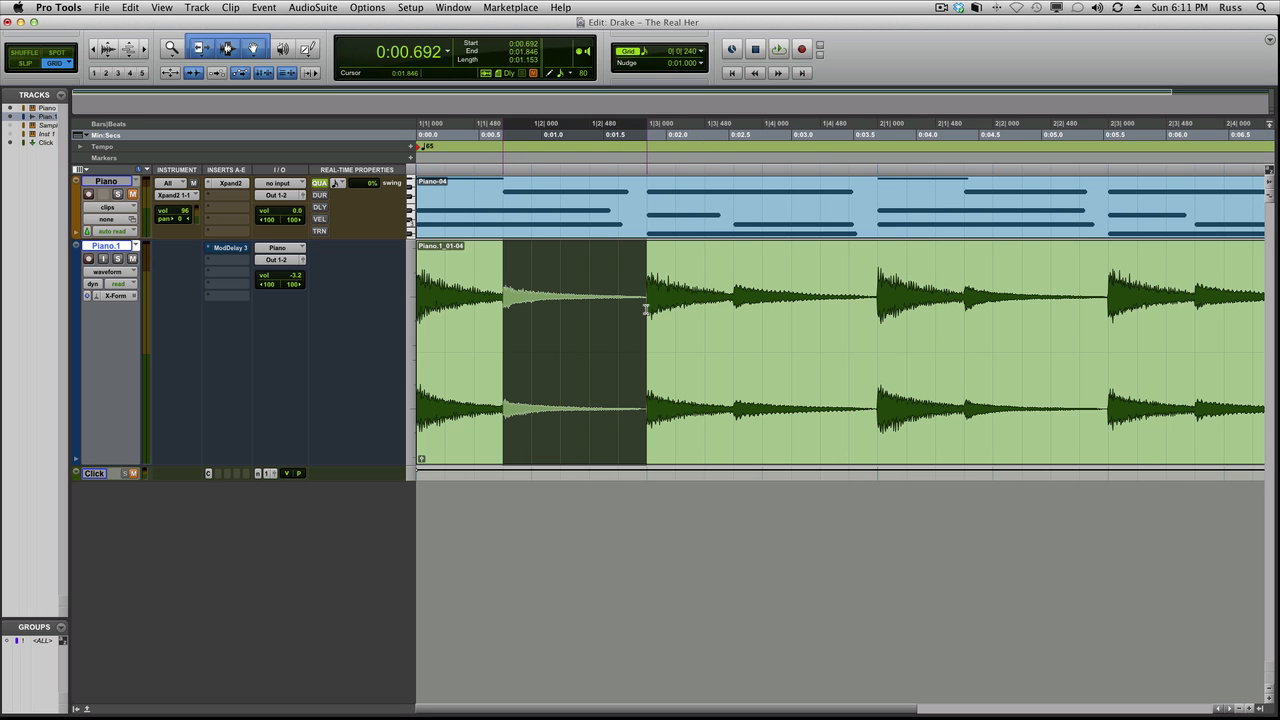
left_click(312, 8)
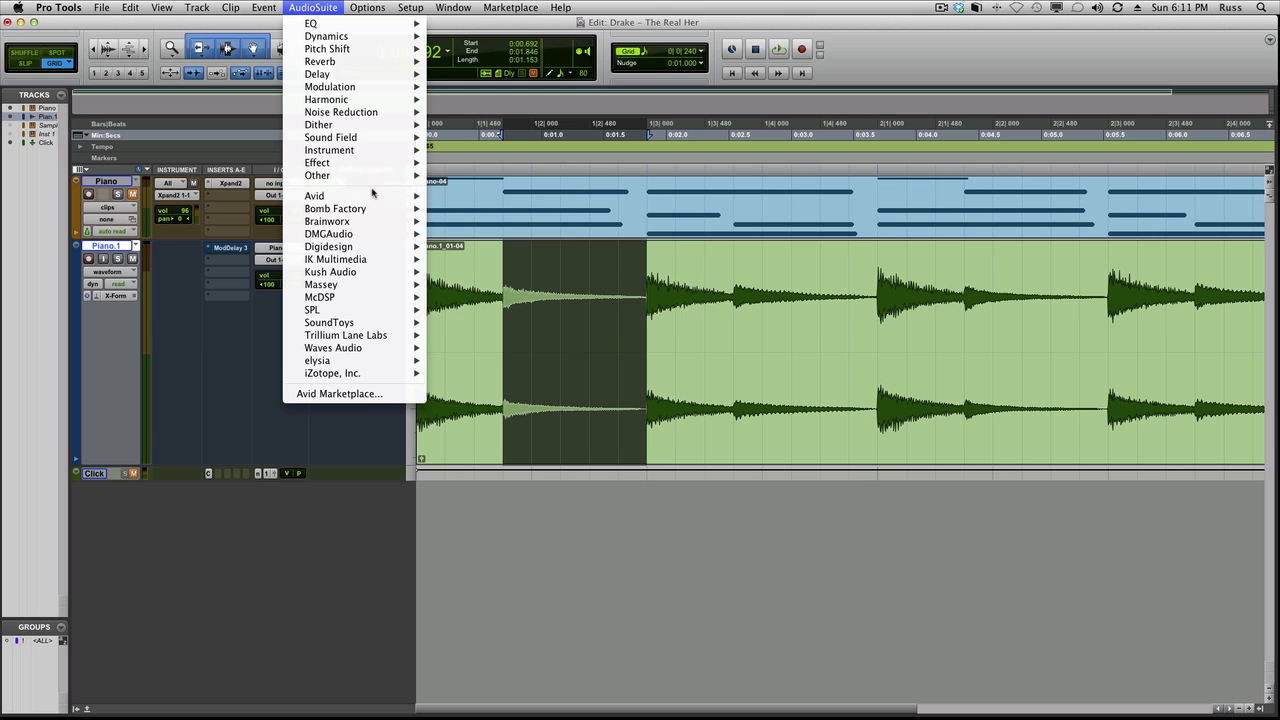
mouse_move(372, 195)
mouse_move(372, 246)
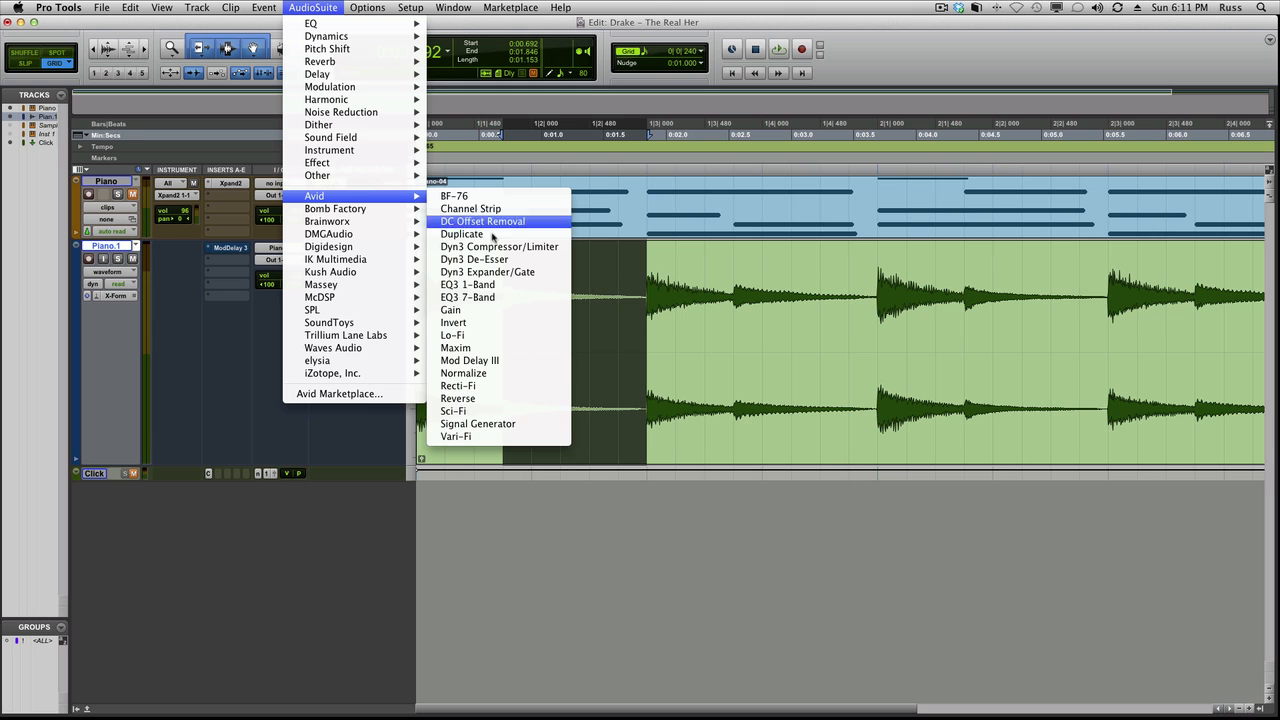
left_click(568, 437)
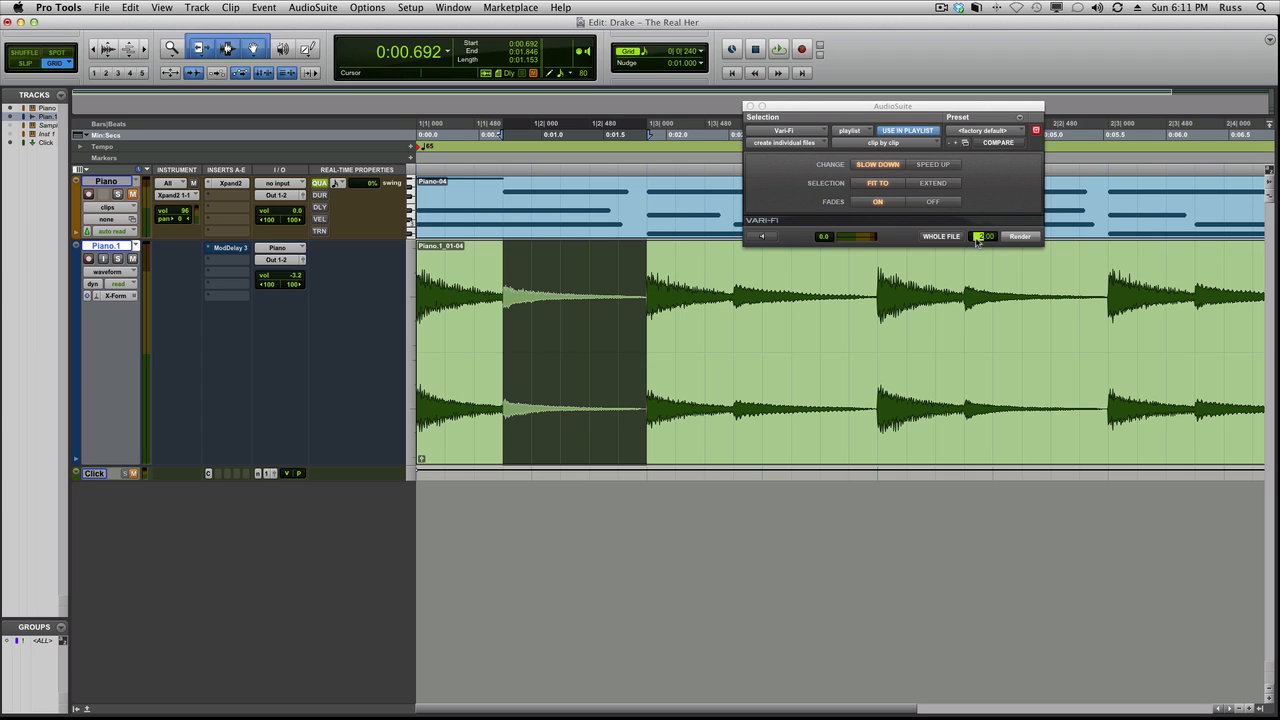
Reselect the chord from 0:00.692 to 0:01.846 on Piano.1 and separate it into its own clip.
left_click(575, 408)
left_click(575, 408)
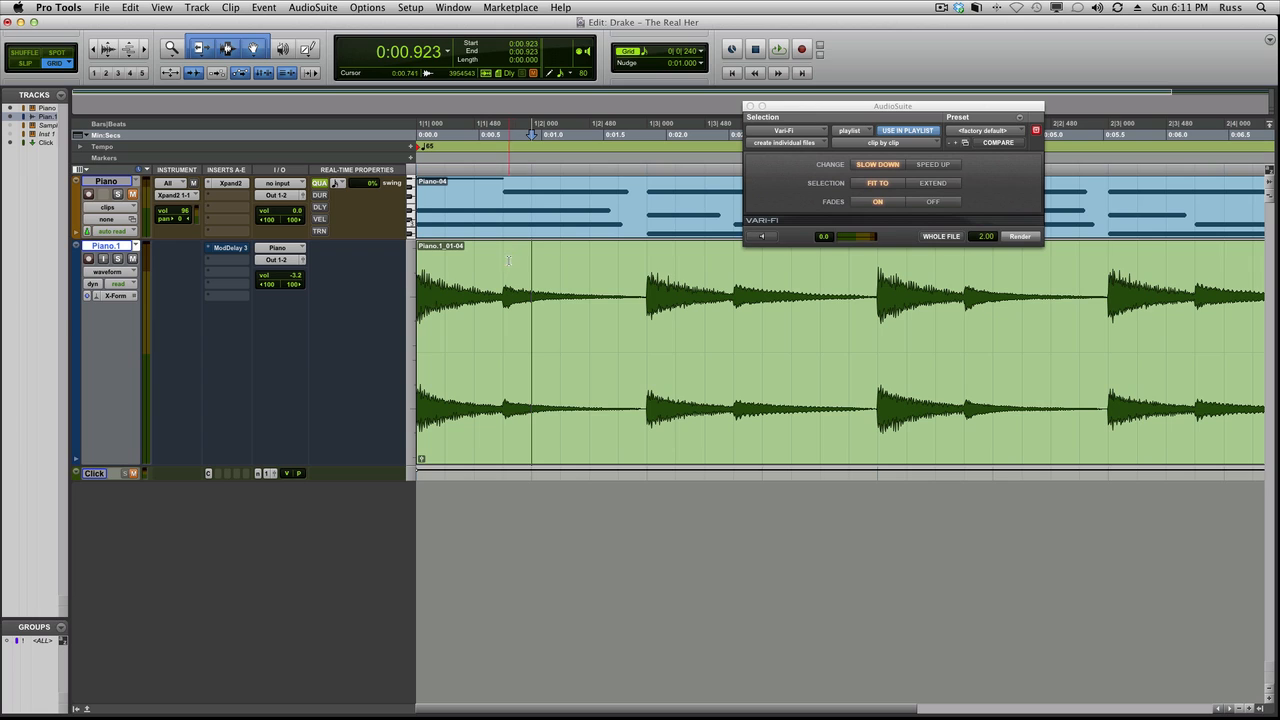
left_click_drag(501, 270, 647, 380)
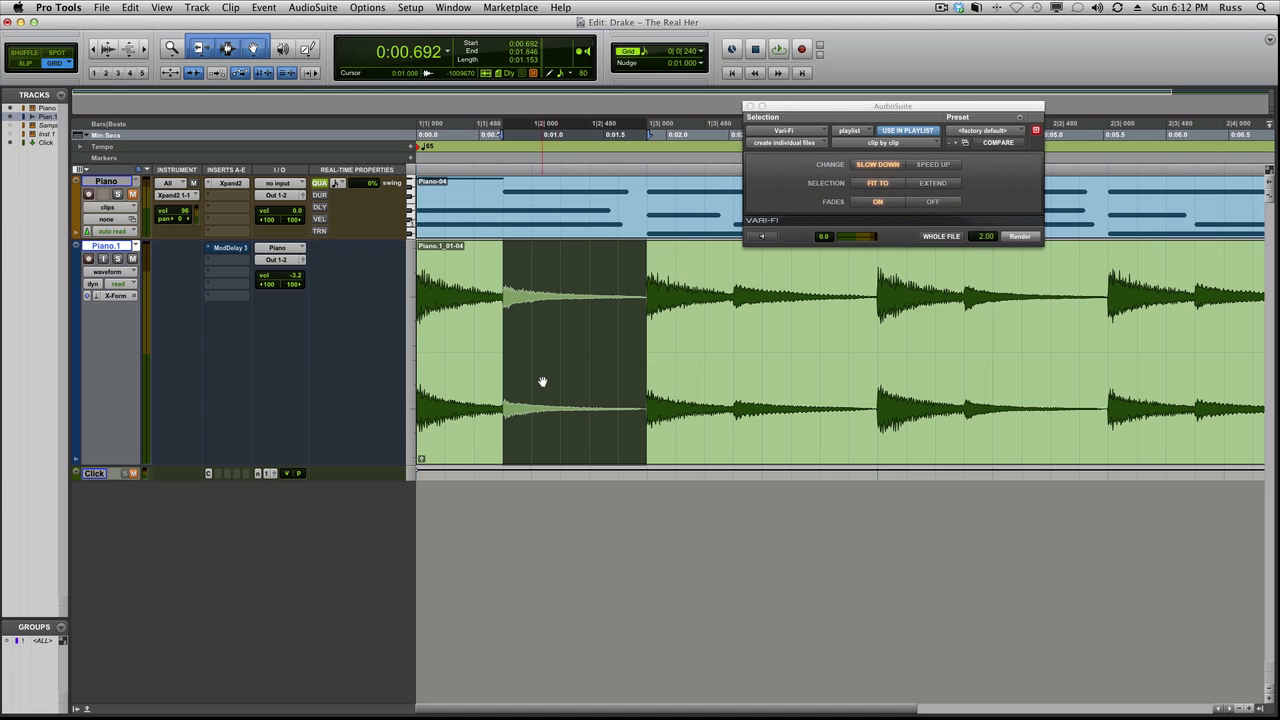
key("super+e")
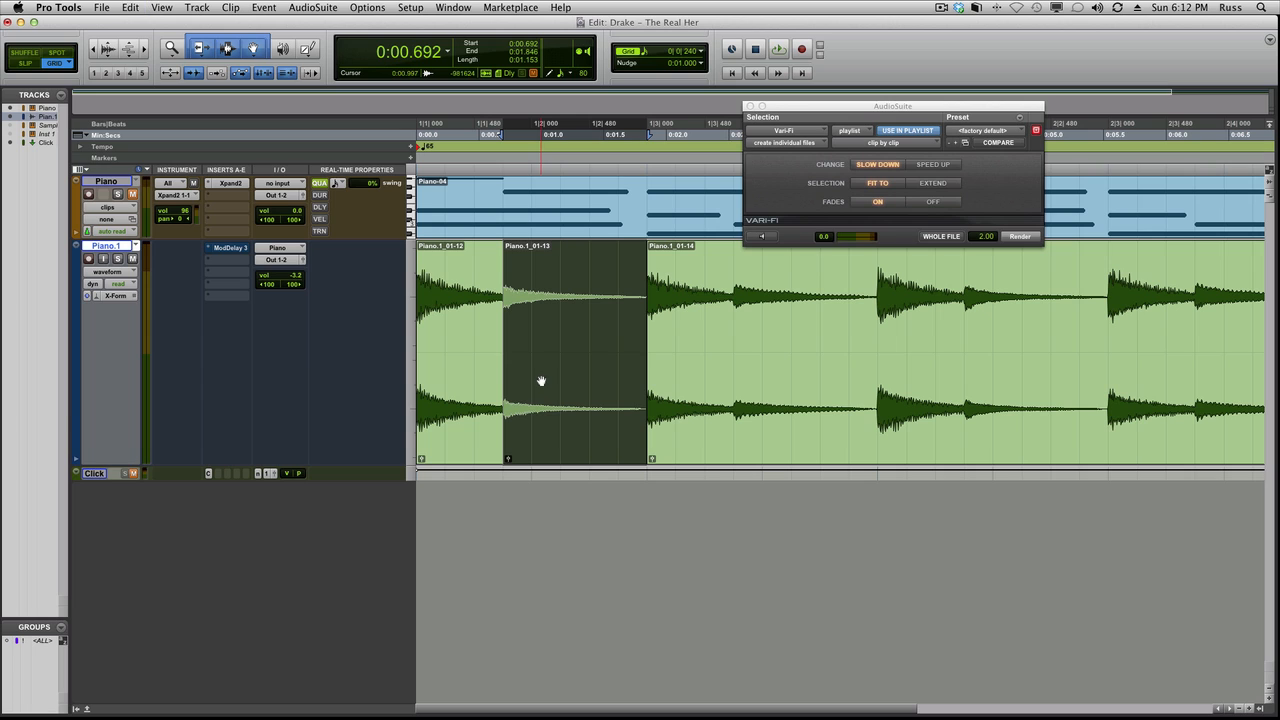
Set Vari-Fi's handle length to 0.00 and render the Slow Down effect onto the separated chord clip.
left_click(671, 423)
left_click(574, 417)
left_click(980, 237)
left_click(1030, 240)
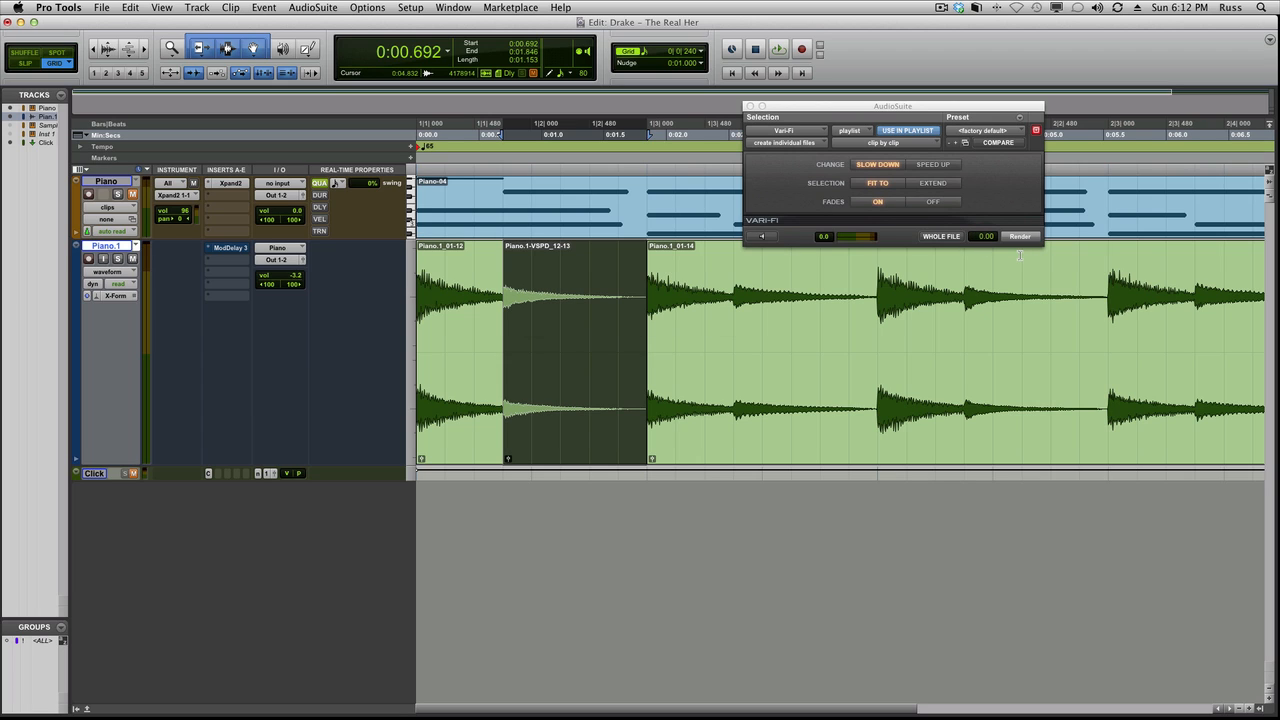
Select the timeline range from 0:00.000 to 0:02.076 and play it to audition the slowed-down second chord.
left_click_drag(676, 130, 250, 131)
key("space")
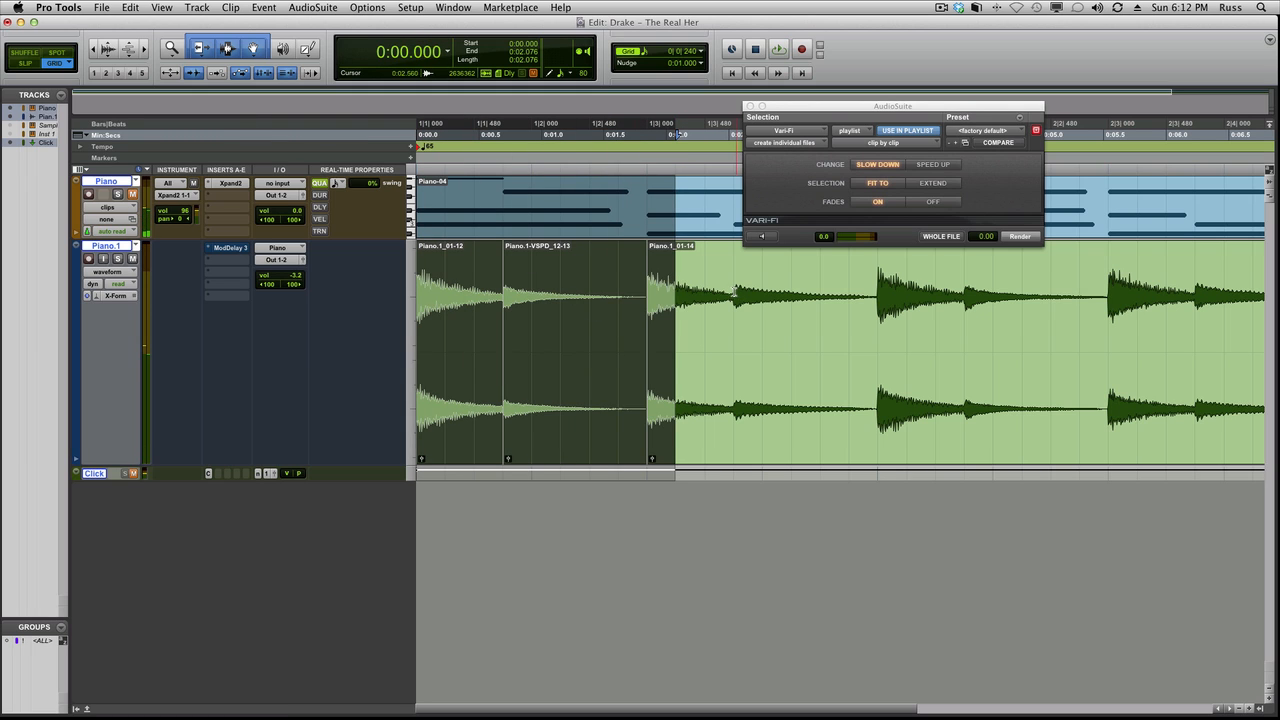
Separate the Piano.1 chord from 0:02.538 to 0:03.692 into its own clip and render the Vari-Fi Slow Down effect onto it.
left_click(763, 298)
left_click_drag(763, 298, 880, 320)
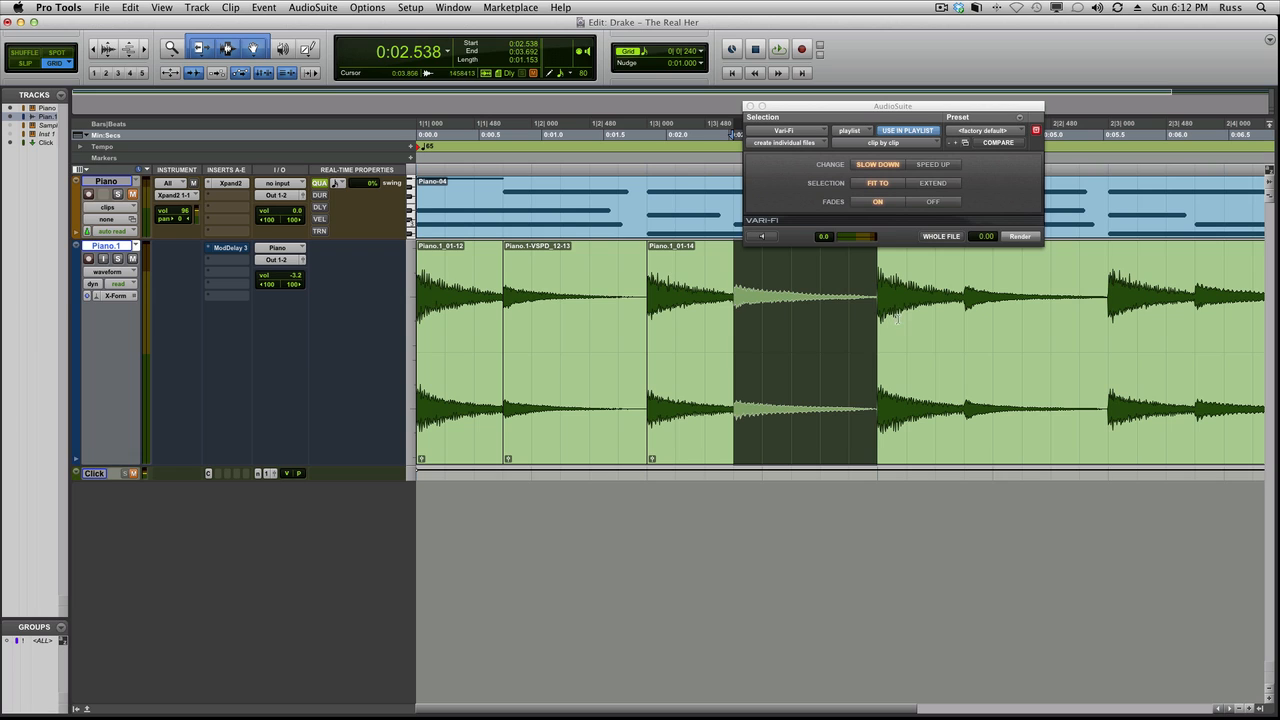
key("super+e")
left_click(1019, 236)
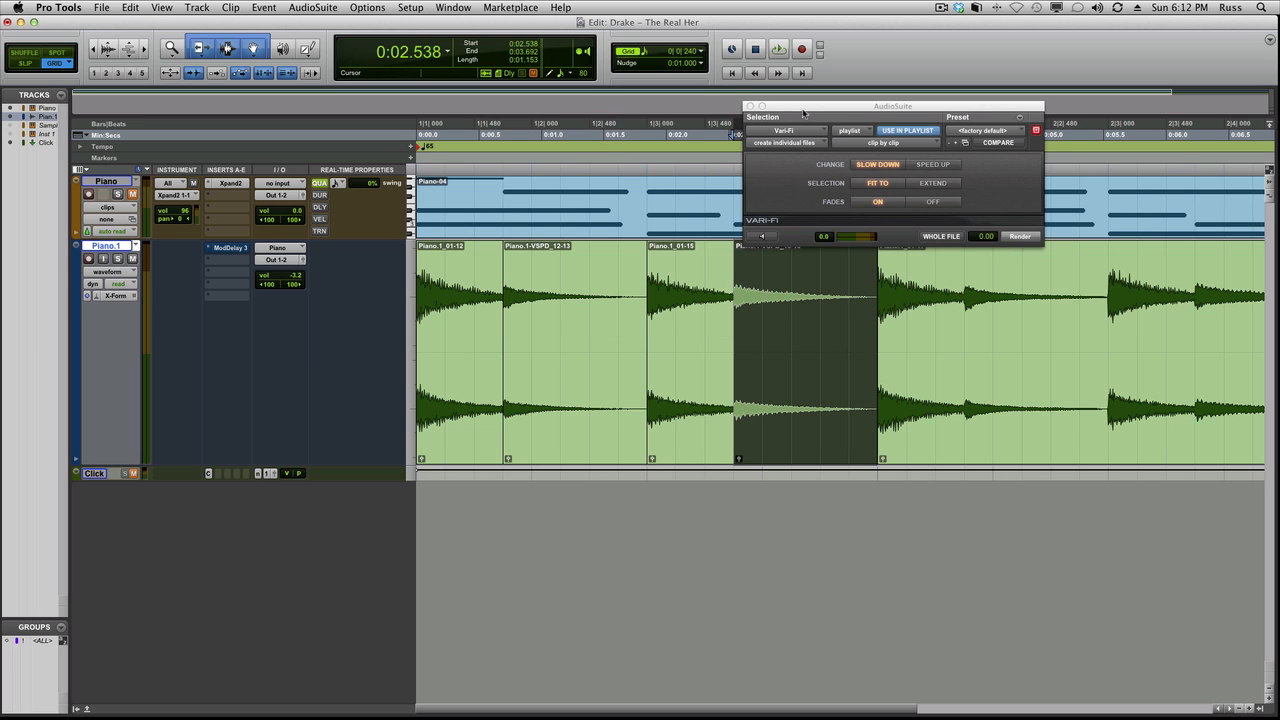
Move the AudioSuite window clear of the edited clips and play the timeline range from 0:00.000 to 0:03.692.
left_click_drag(808, 108, 983, 113)
left_click_drag(878, 124, 385, 137)
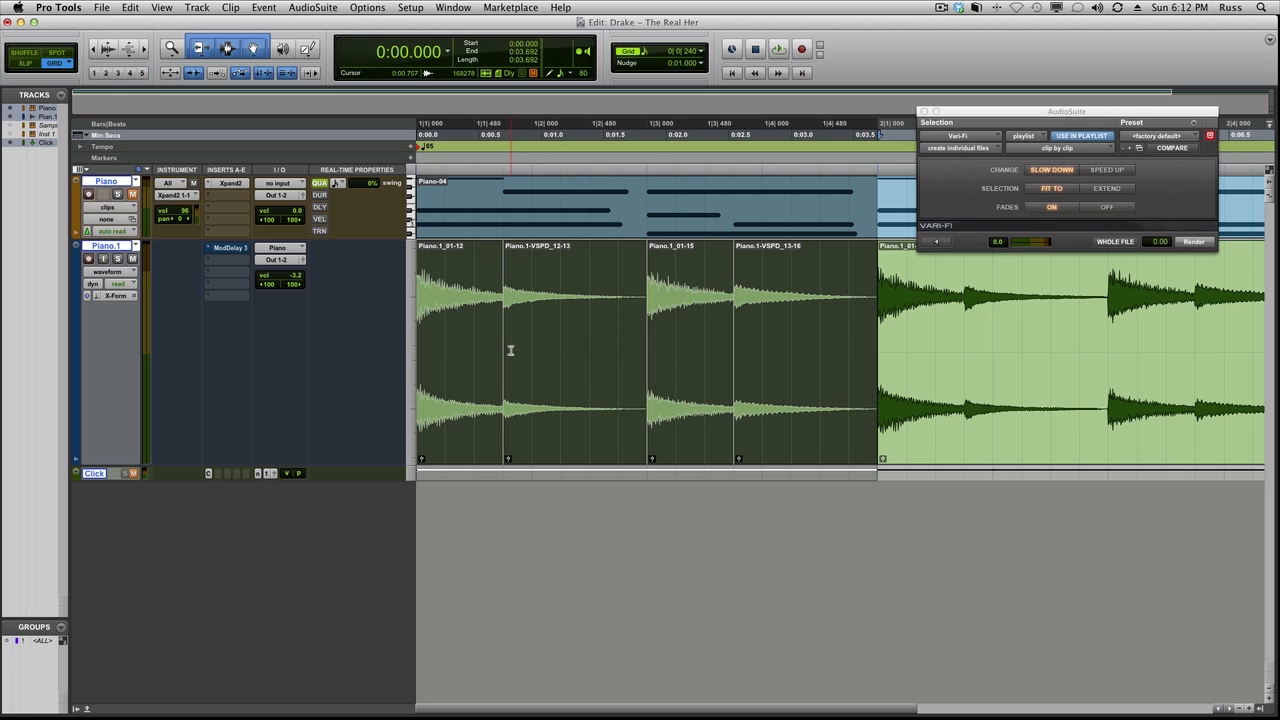
key("space")
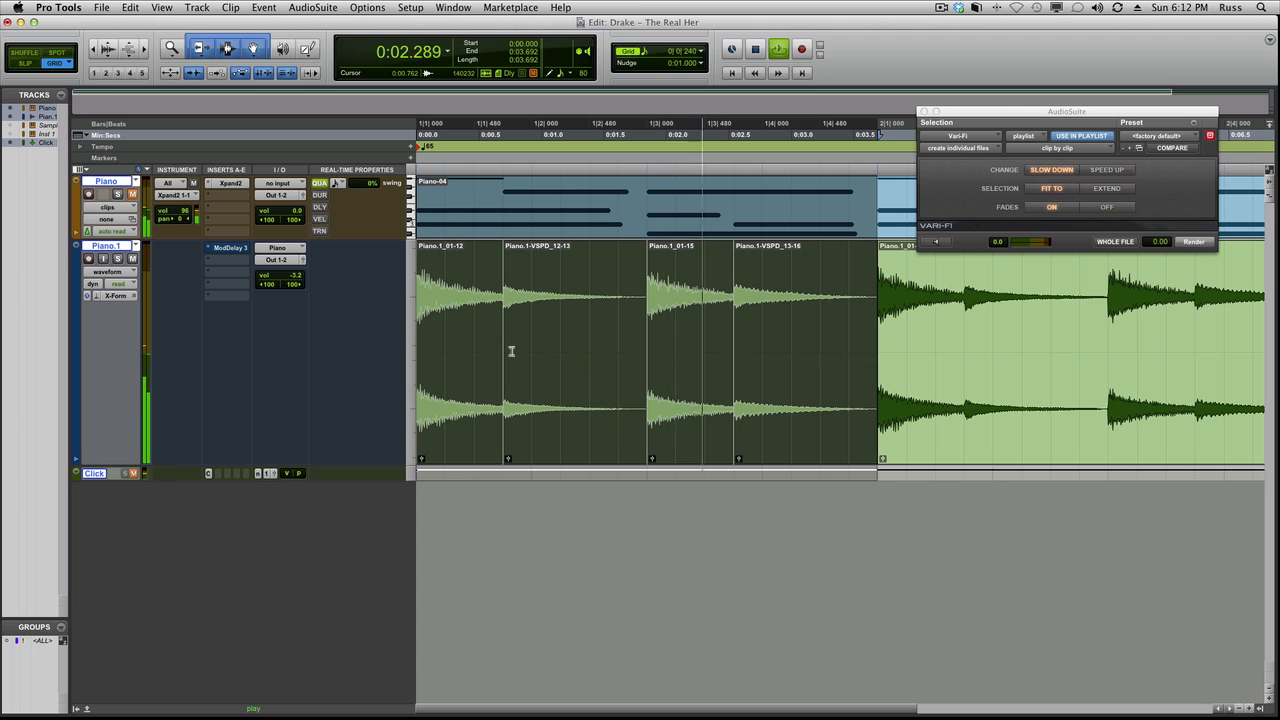
key("space")
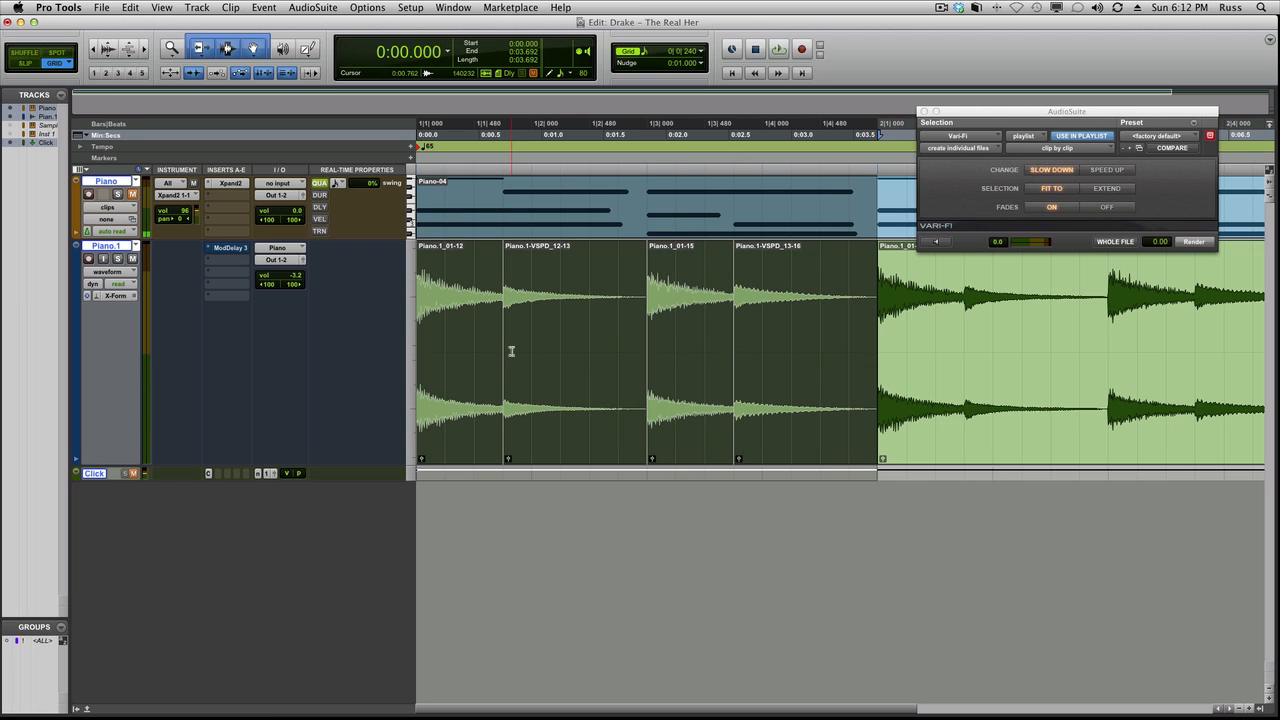